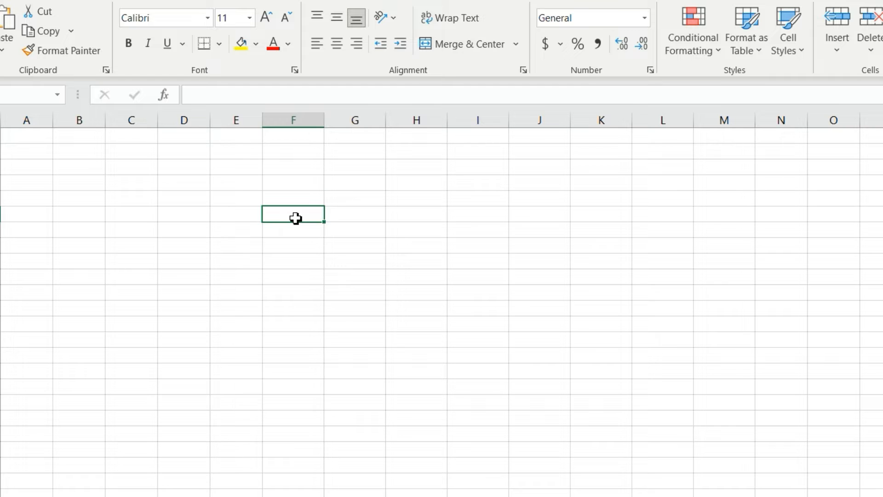
- Enter 1 in F6 and 2 in F7, and extend the number series down to 18 in F23
text(1)
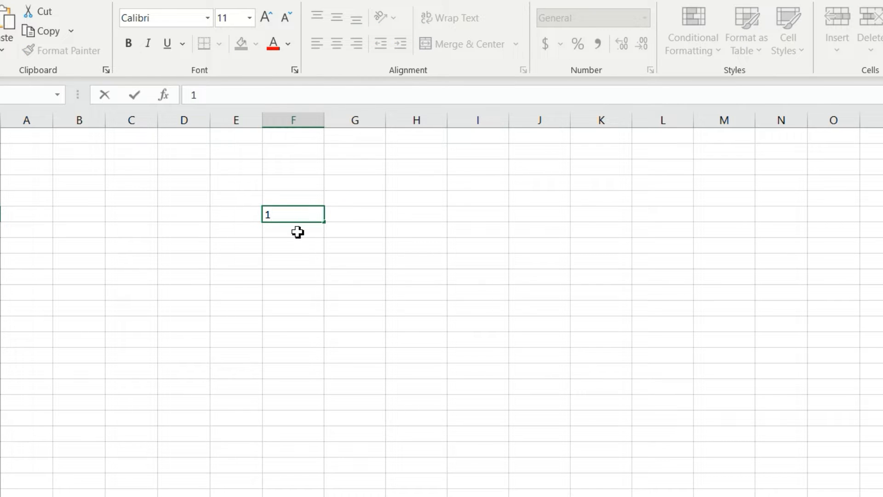
click(298, 232)
text(2)
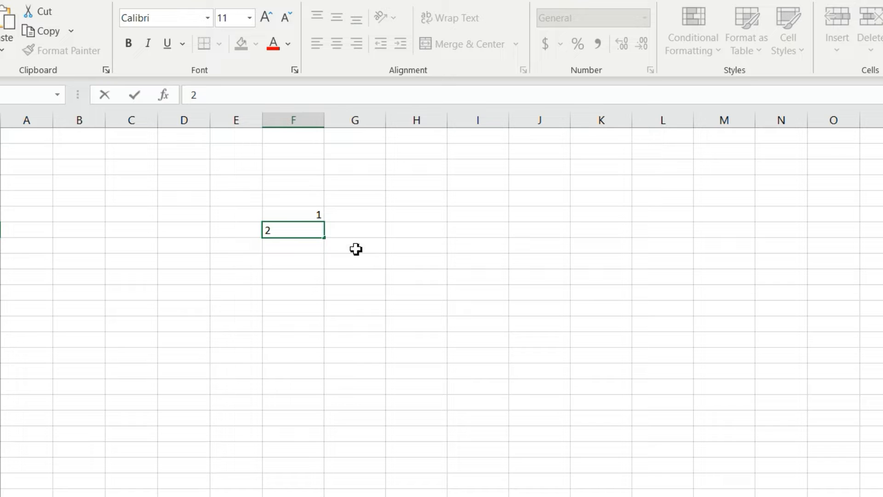
click(304, 219)
drag(304, 221, 304, 233)
click(351, 214)
click(295, 212)
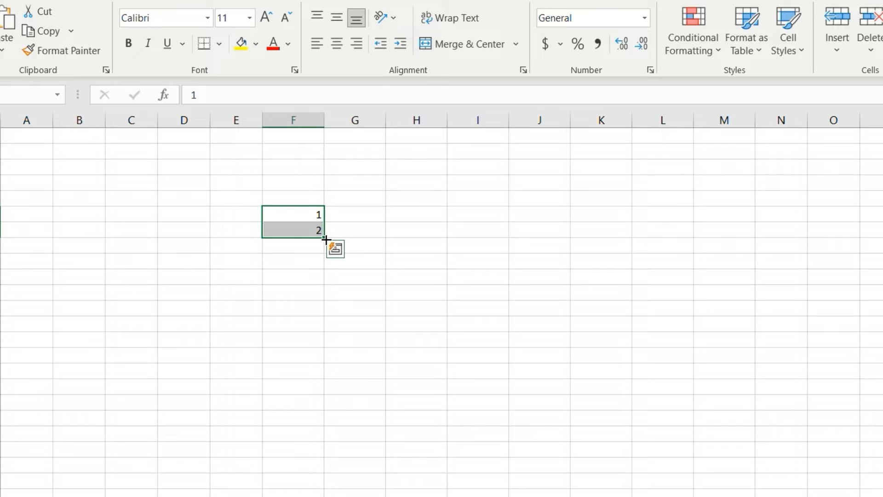
drag(324, 244, 309, 487)
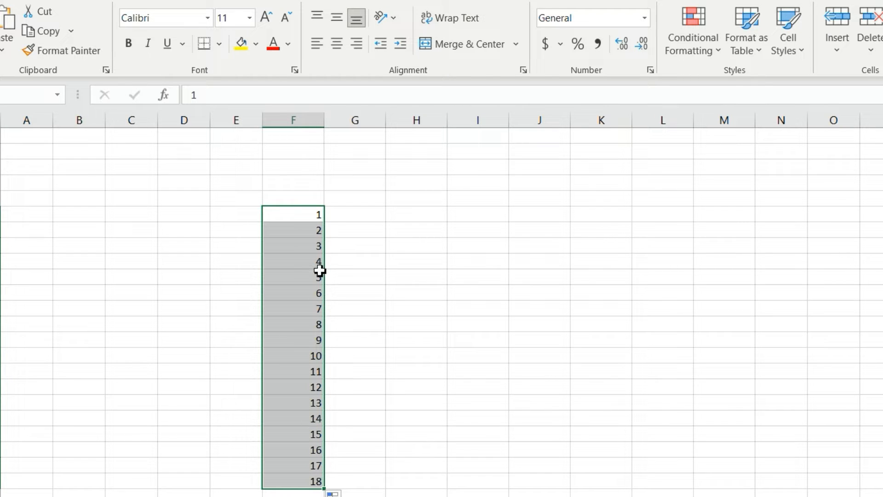
- Fill G6:G17 with the value 1 by copying it down from G6, and clear the range again
click(352, 215)
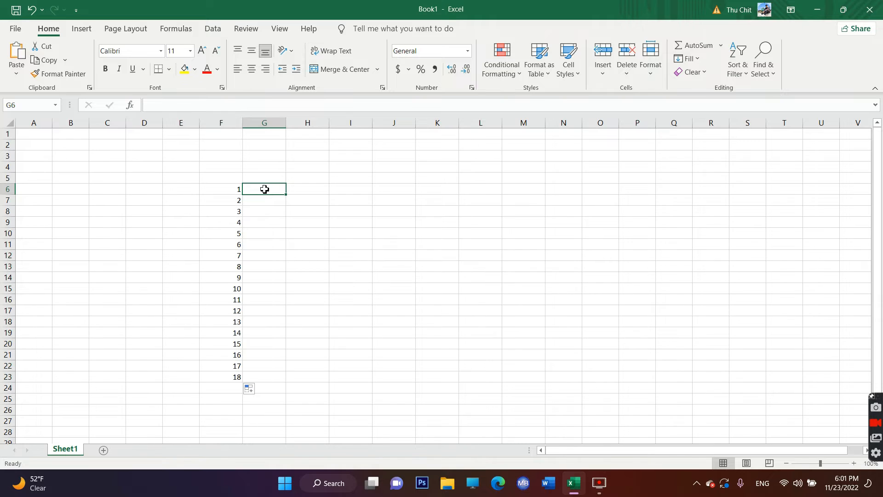
text(1)
key(Return)
click(275, 189)
drag(287, 195, 283, 317)
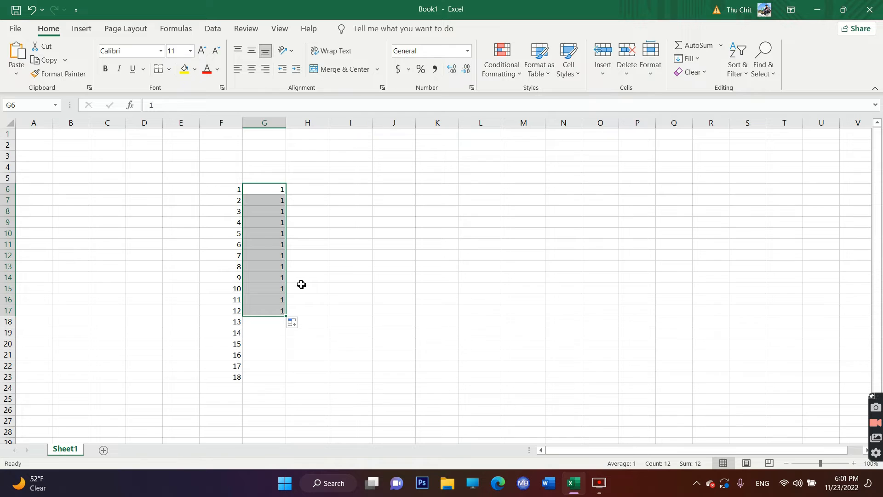
drag(275, 191, 276, 314)
key(Delete)
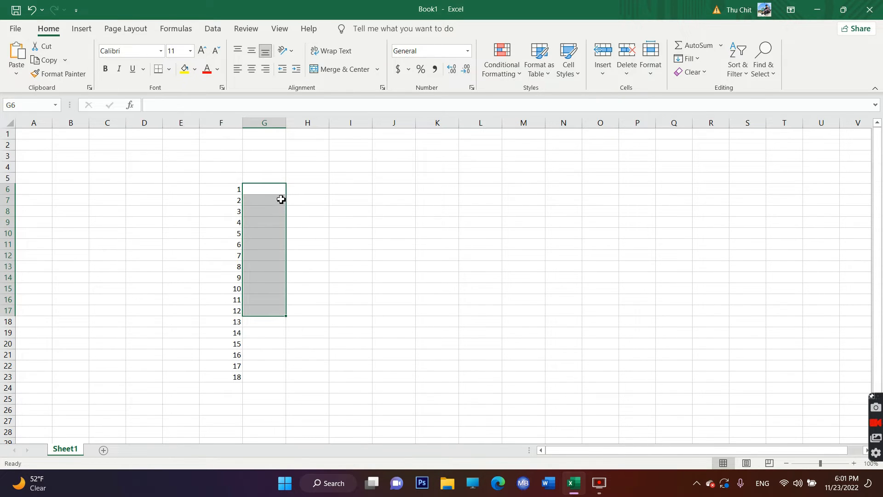
- Enter Sunday in H6 and autofill the weekday names down to H19
click(315, 189)
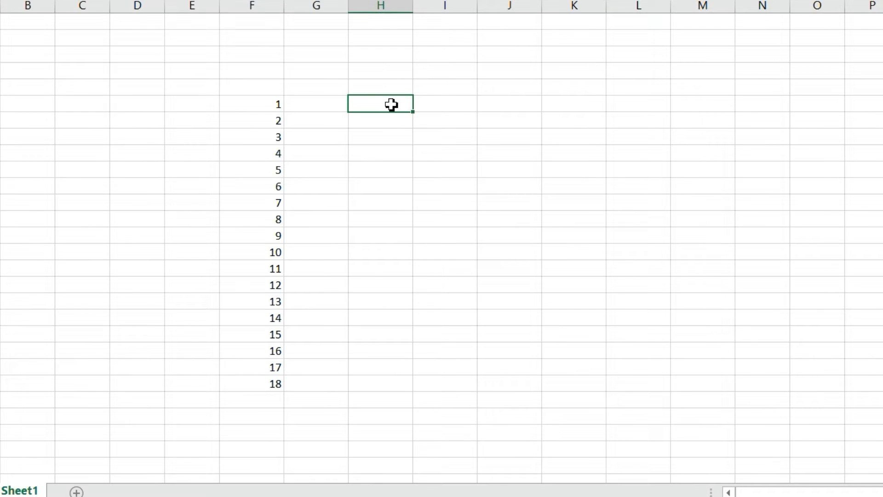
text(sunday)
key(Return)
click(396, 105)
drag(415, 115, 404, 330)
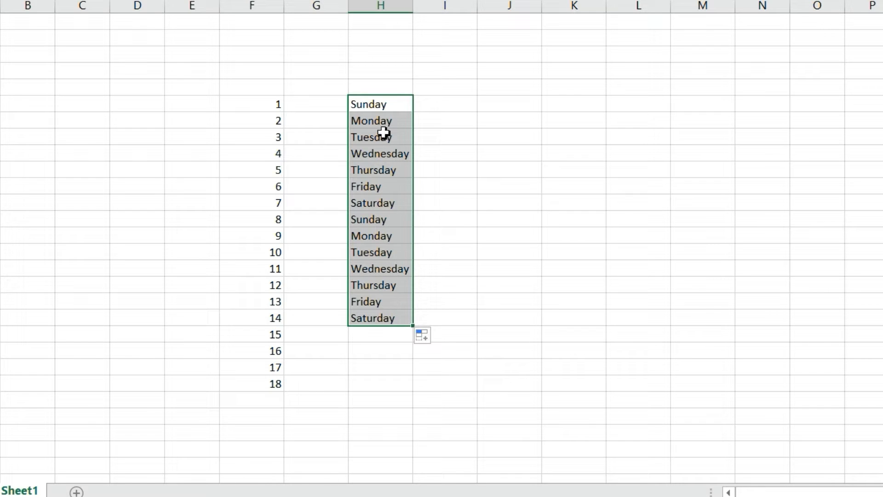
click(380, 221)
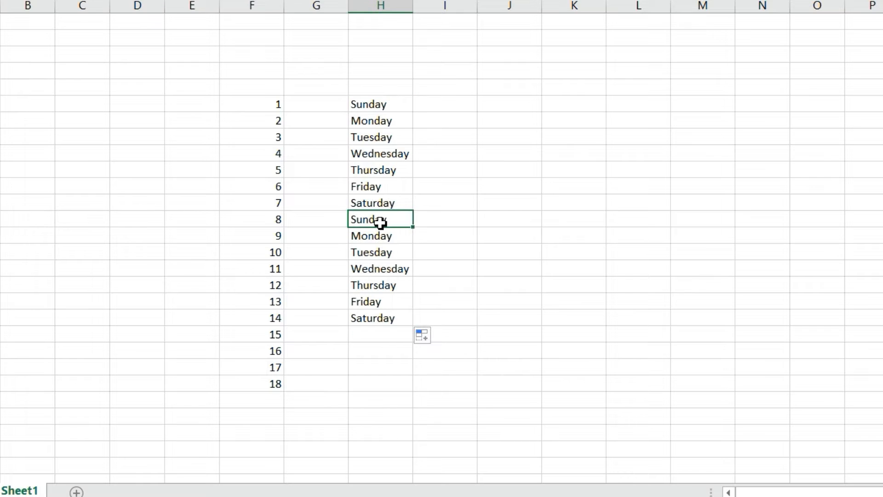
- Enter January in I6 and autofill the full month names down to I19
click(470, 107)
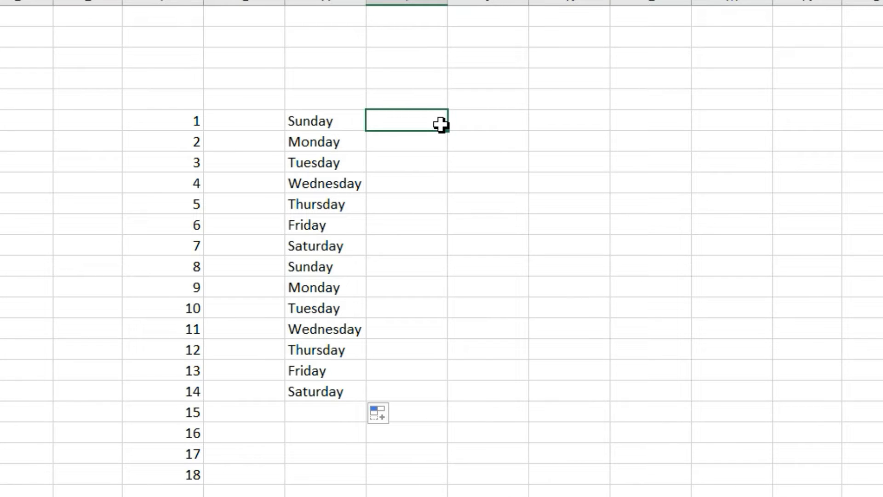
text(January)
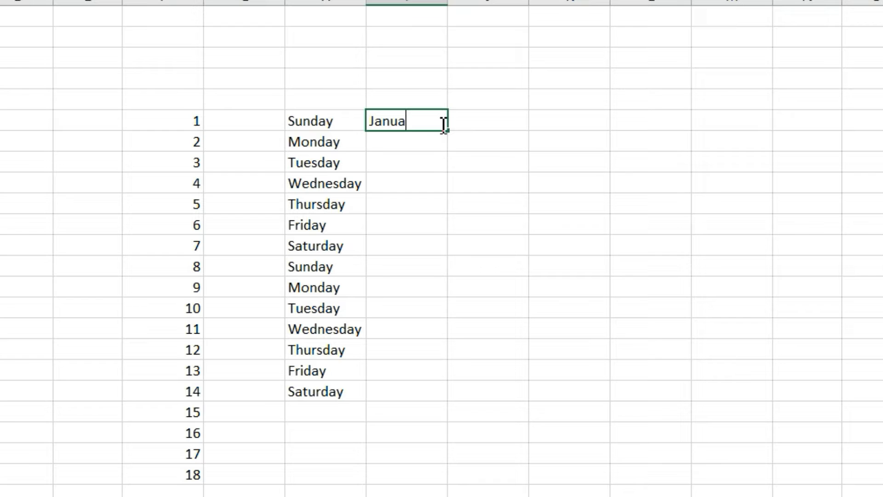
click(481, 122)
click(400, 121)
drag(448, 131, 450, 407)
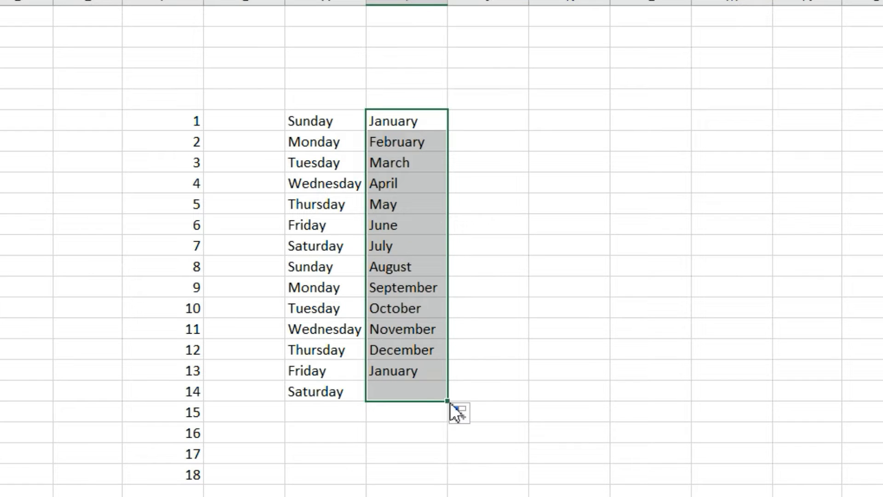
click(418, 356)
click(409, 372)
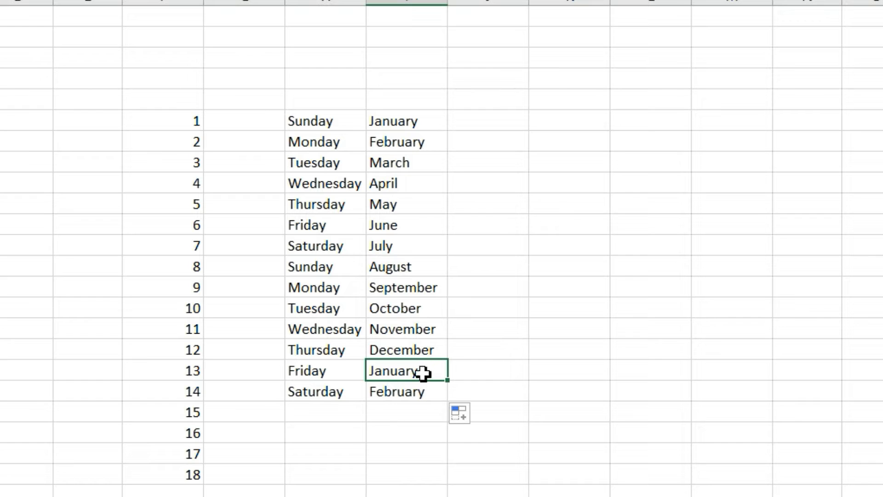
- Enter Jan in J6 and autofill the abbreviated month names down to J19
click(523, 120)
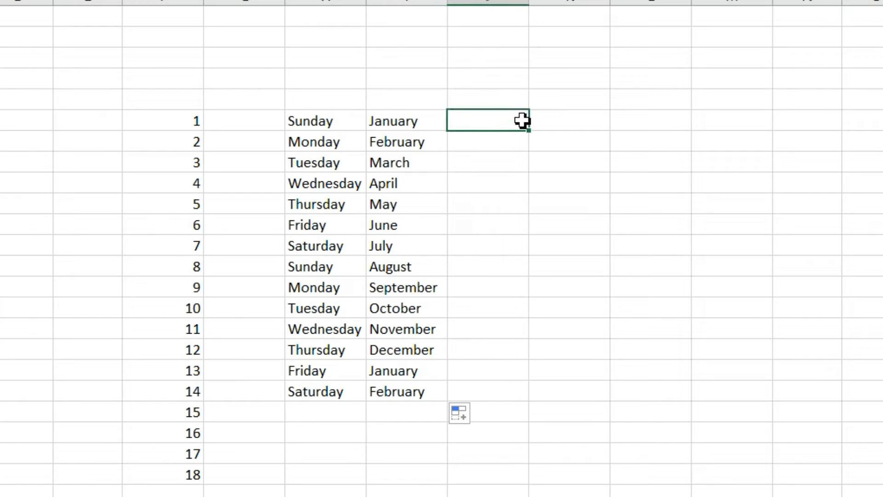
click(412, 138)
click(422, 161)
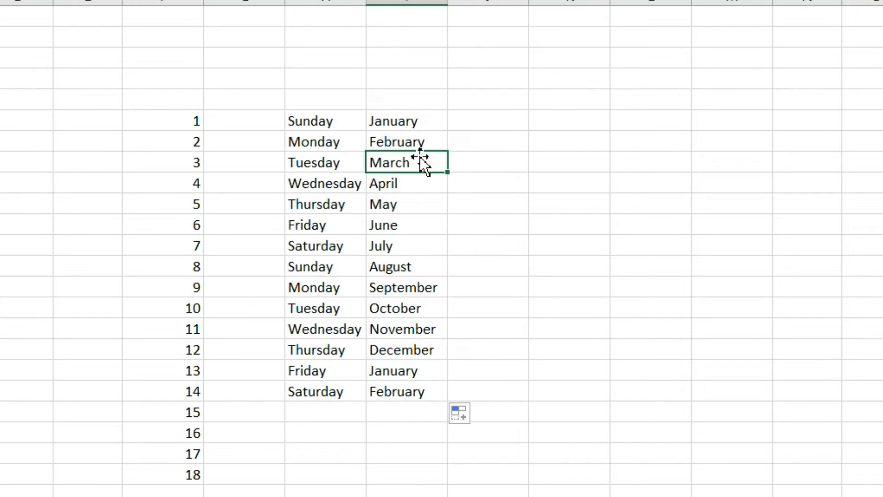
click(494, 124)
text(Jan)
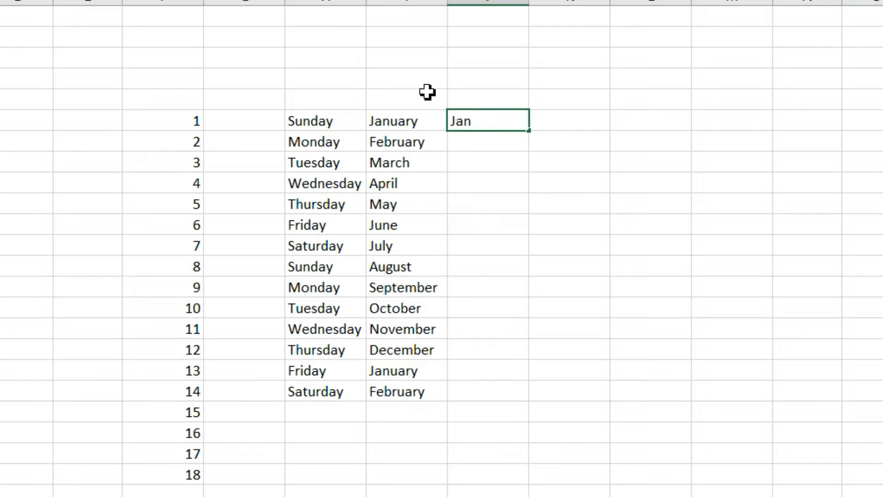
click(461, 147)
click(502, 118)
drag(532, 130, 532, 404)
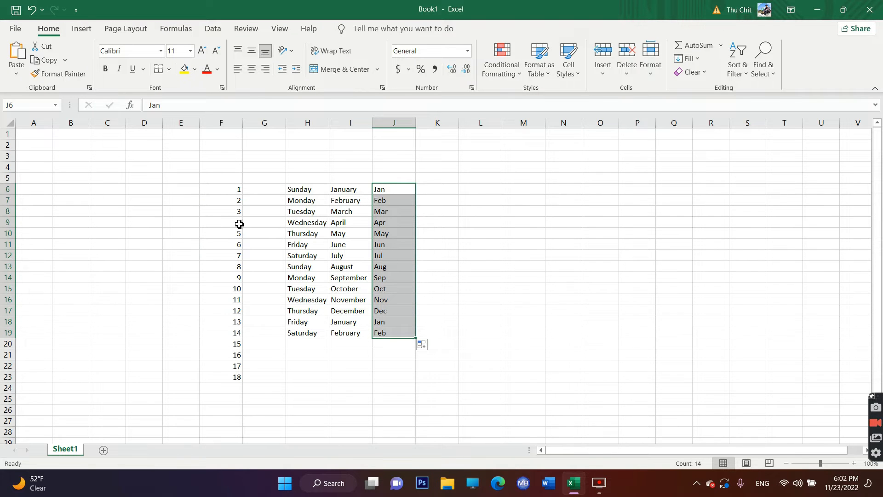
drag(225, 190, 419, 386)
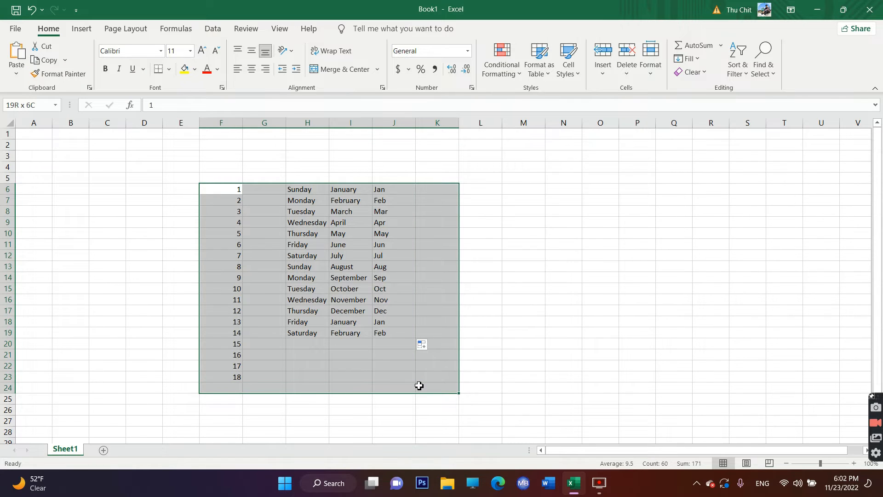
click(498, 286)
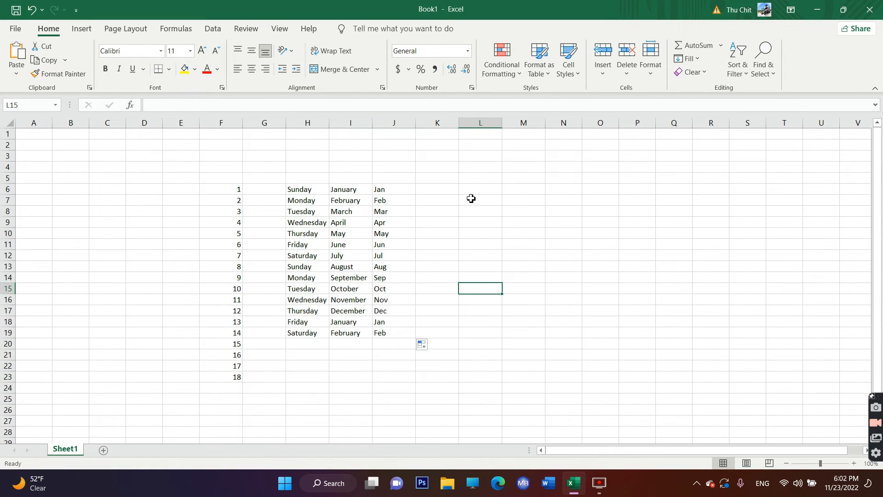
click(477, 183)
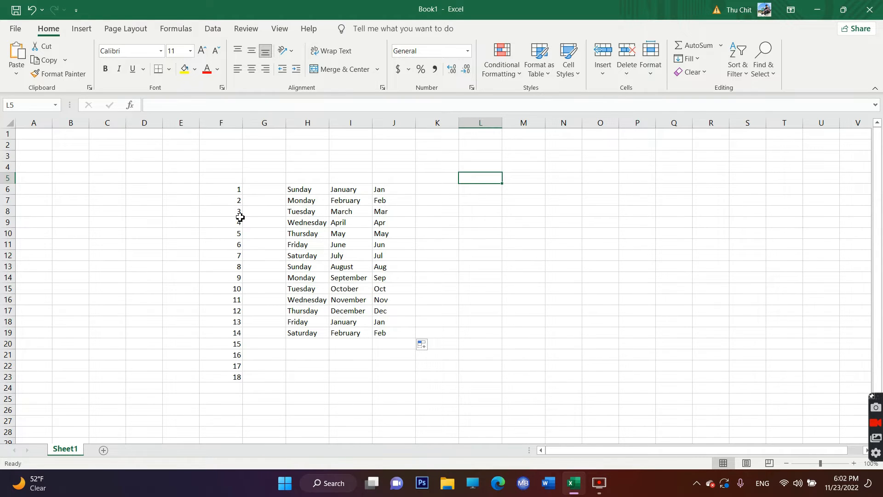
drag(220, 194, 392, 406)
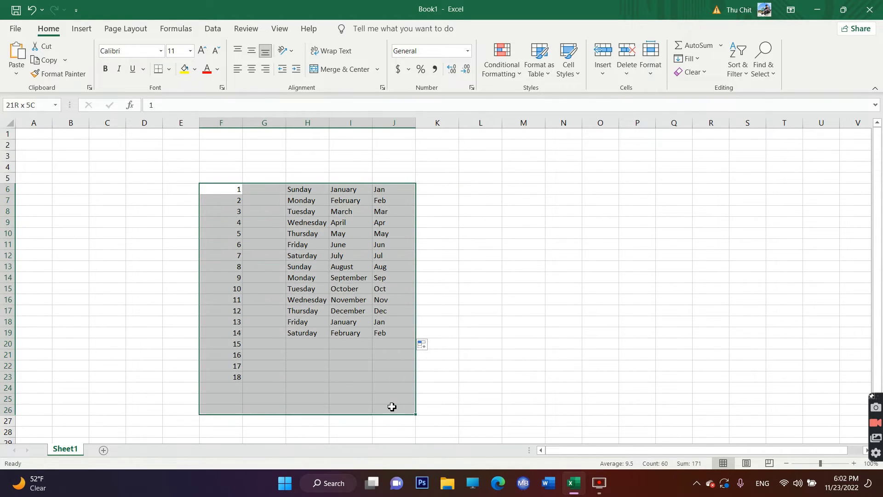
click(477, 297)
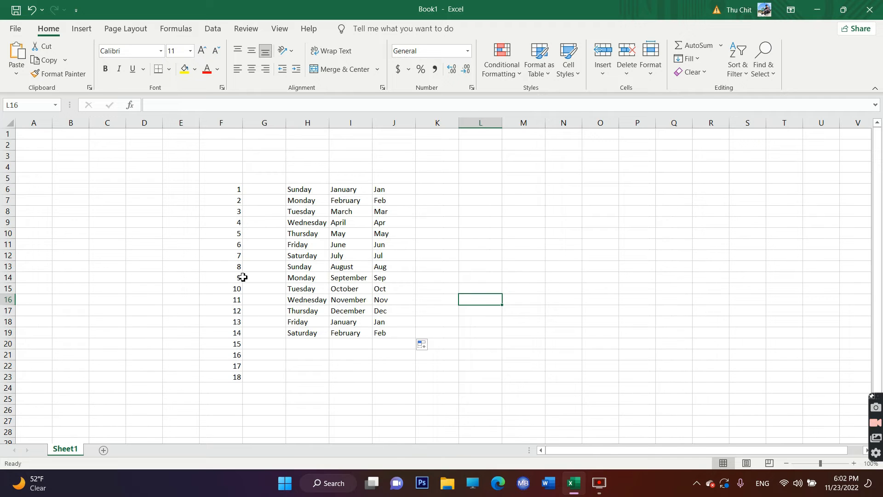
- Delete the numbers 15 to 18 from F20:F23 so the number column ends at row 19
drag(233, 342, 238, 377)
key(Delete)
click(426, 265)
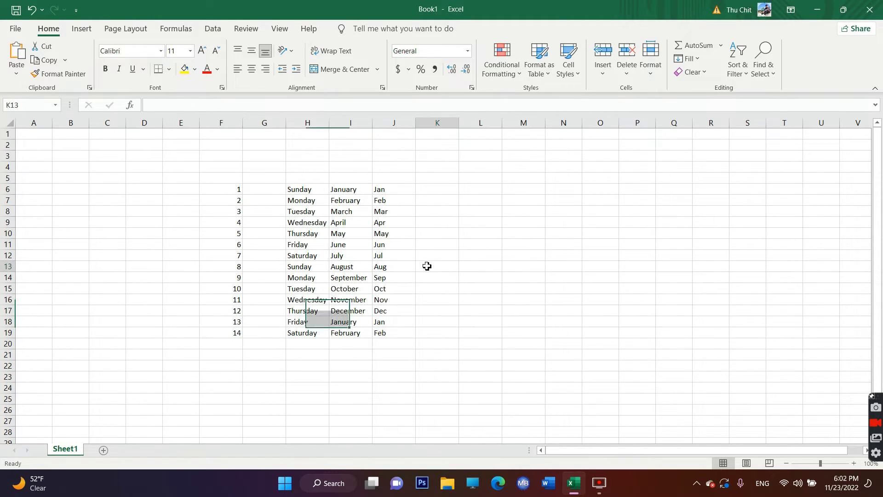
click(245, 191)
click(221, 187)
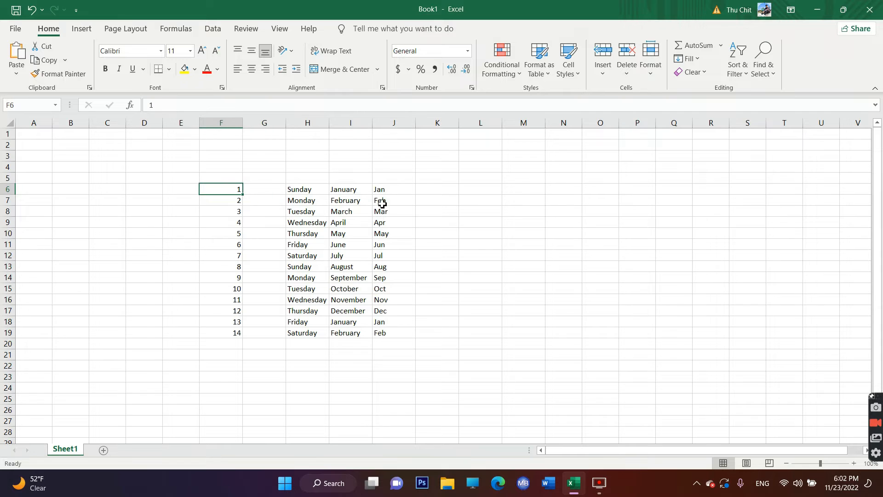
click(409, 210)
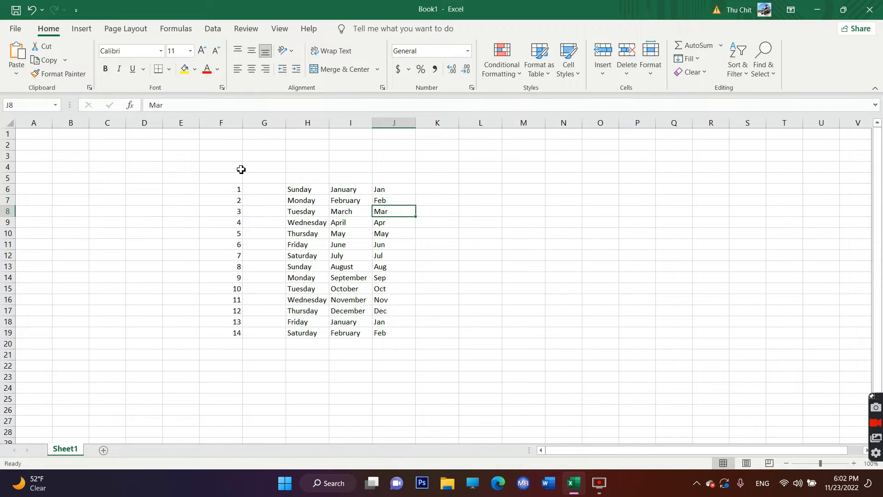
drag(41, 201, 529, 256)
drag(410, 156, 412, 371)
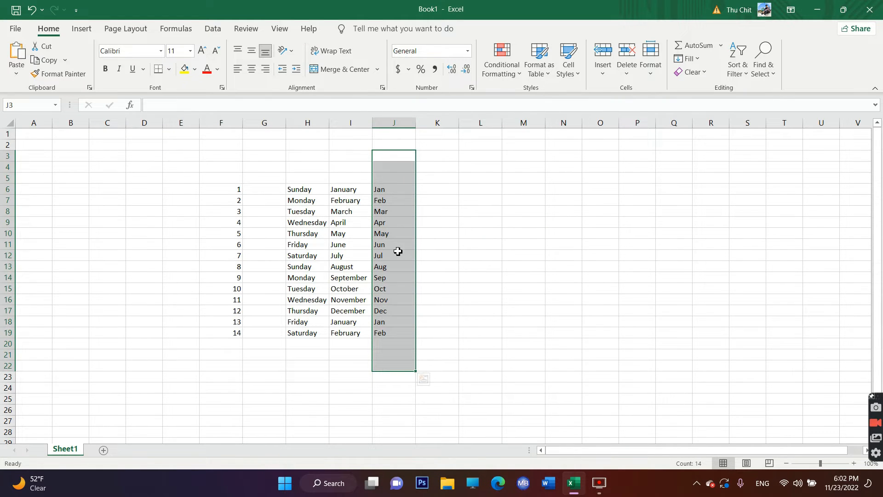
click(177, 180)
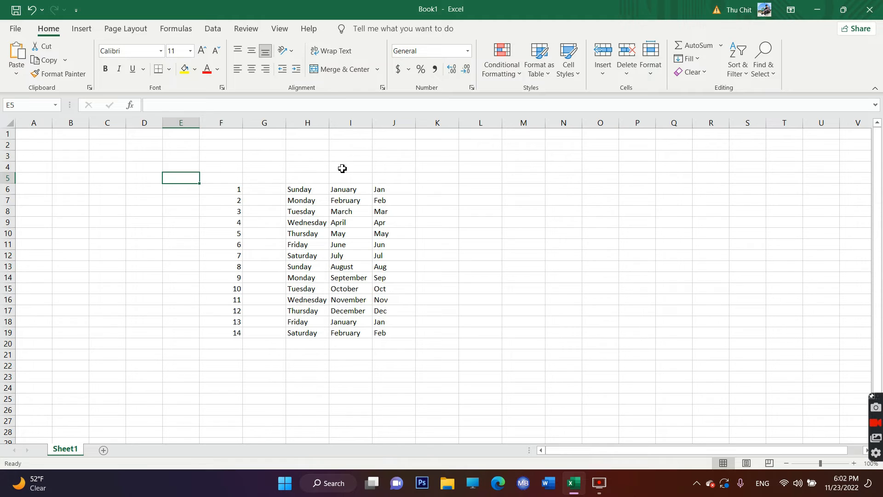
click(450, 168)
click(437, 262)
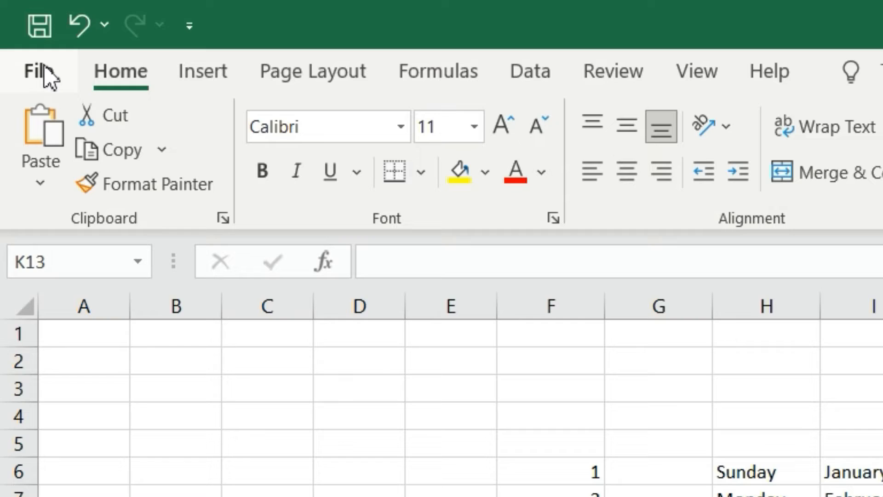
- Check the print preview of the sheet for how the data prints without borders, and return to the worksheet
click(15, 29)
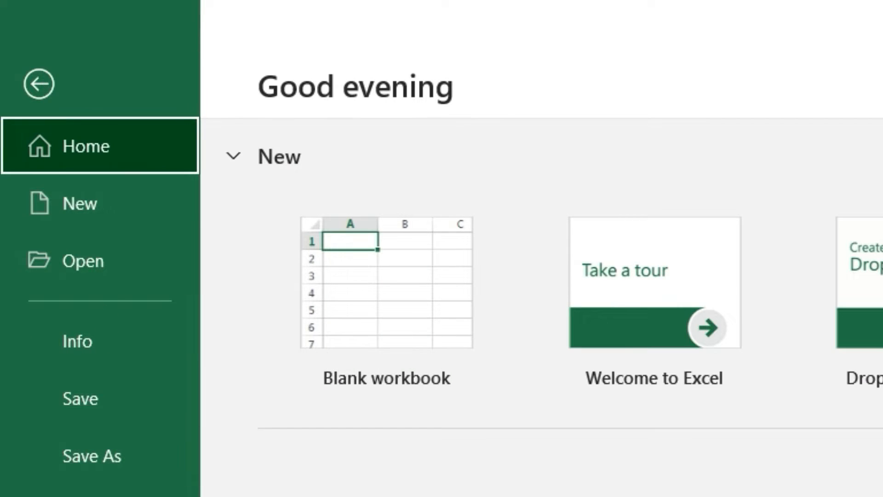
click(68, 214)
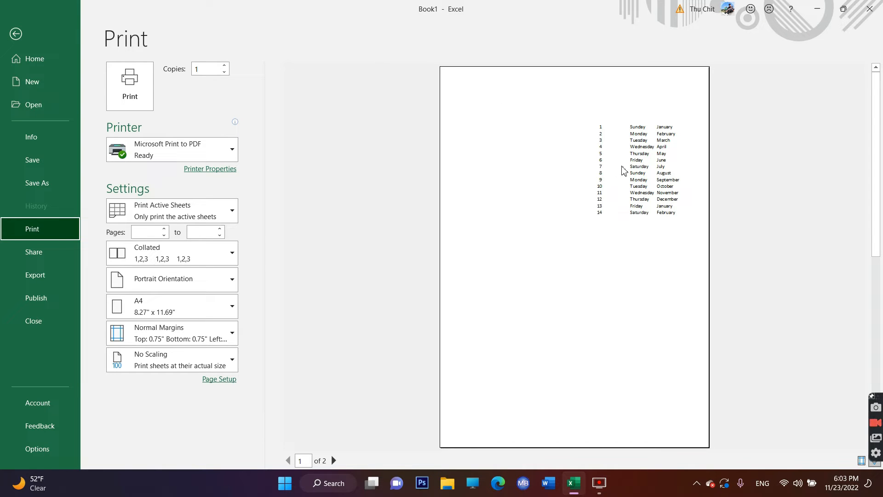
click(16, 33)
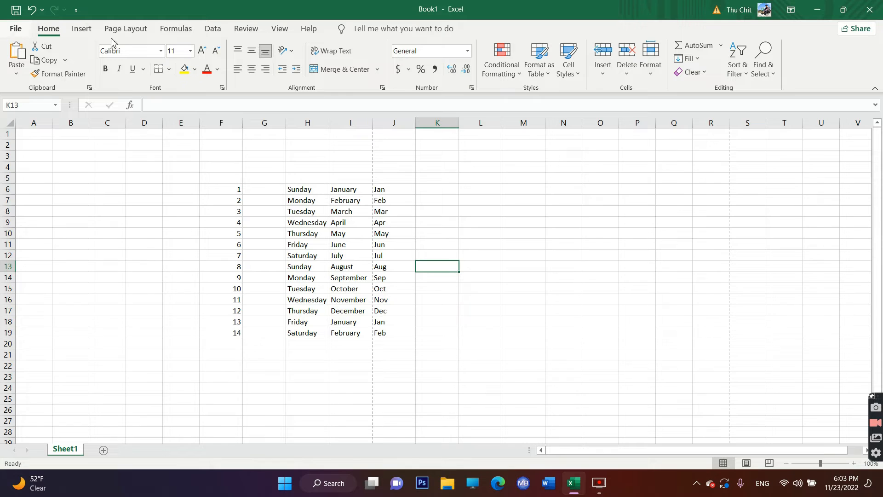
- Apply All Borders to the data range F6:J19
click(253, 193)
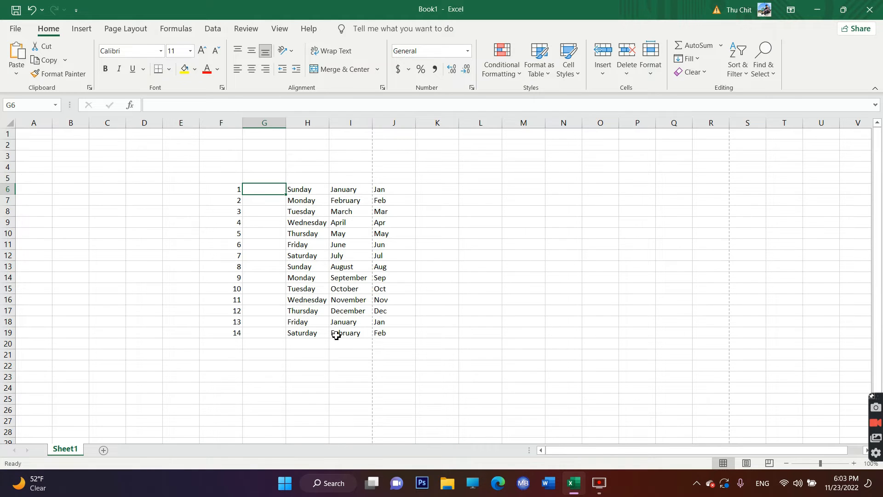
drag(226, 190, 392, 336)
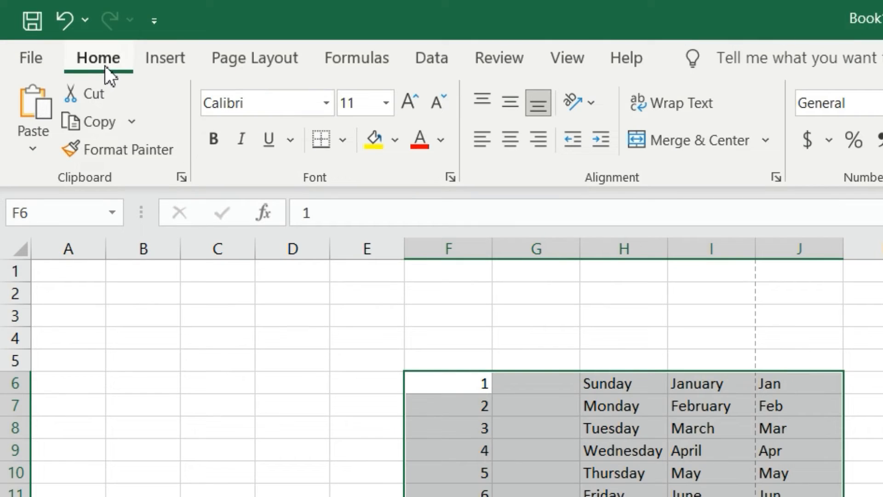
click(342, 143)
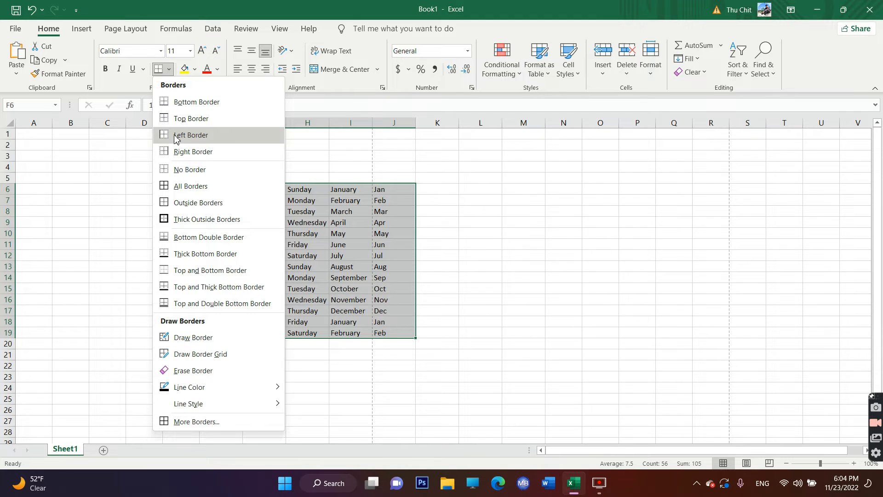
click(201, 188)
click(560, 265)
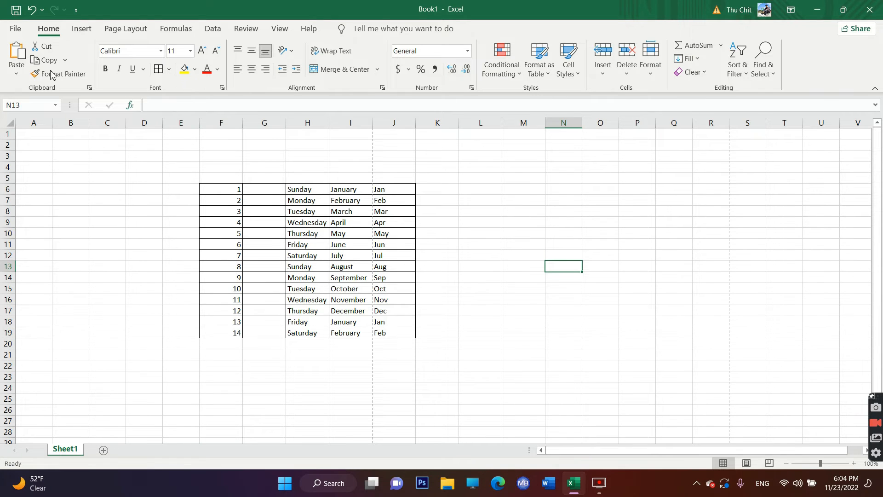
- Check the print preview of the bordered data and return to the worksheet
click(15, 28)
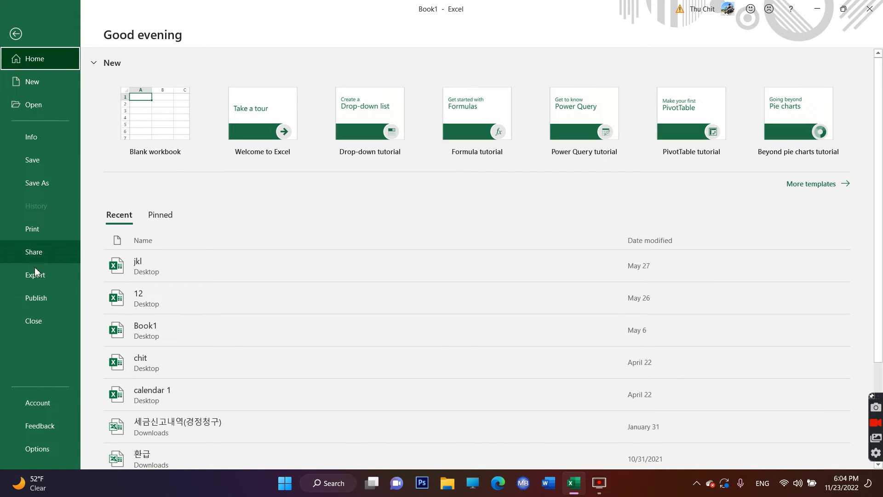
click(40, 231)
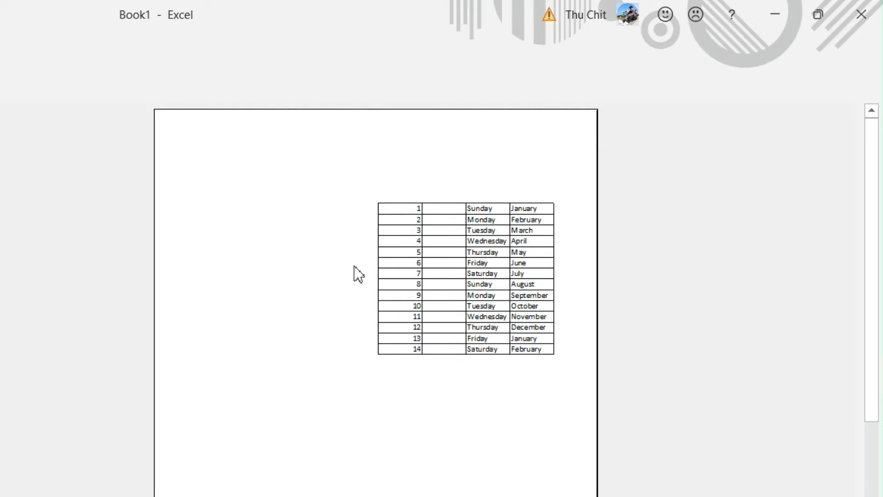
click(9, 33)
click(257, 254)
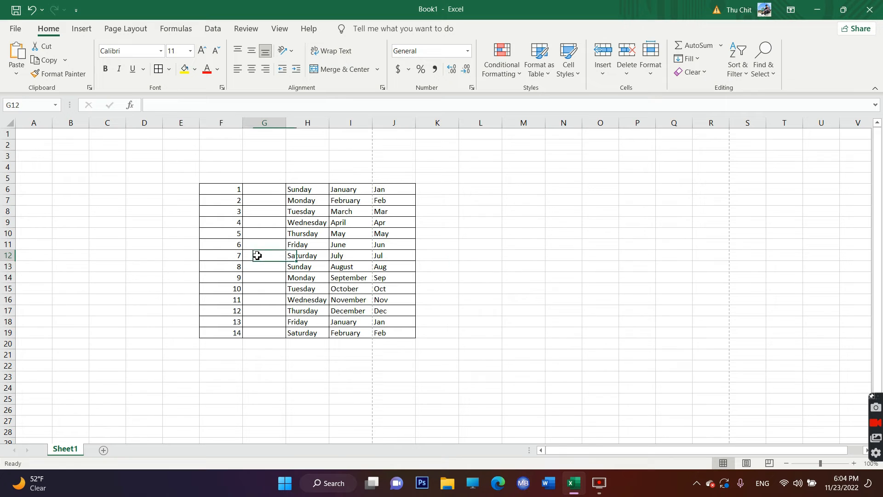
- Apply Outside Borders to F6:J19, and clear the range with No Border
drag(210, 187, 403, 332)
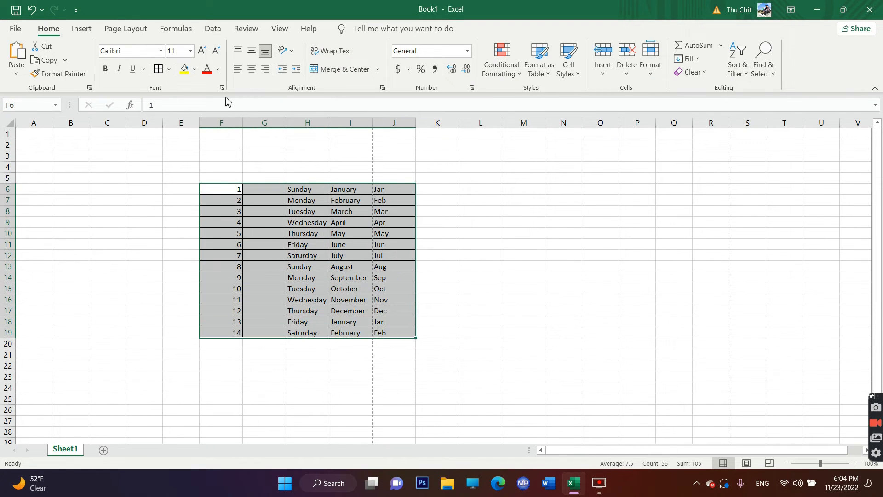
click(170, 72)
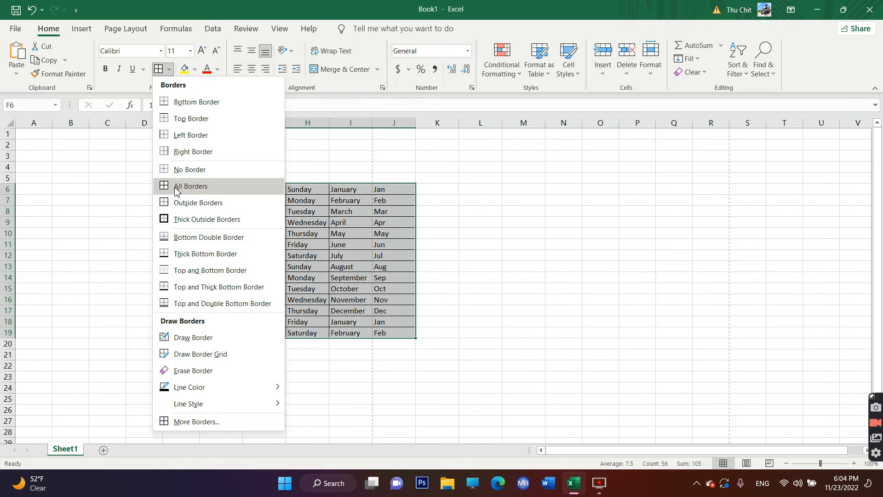
click(201, 203)
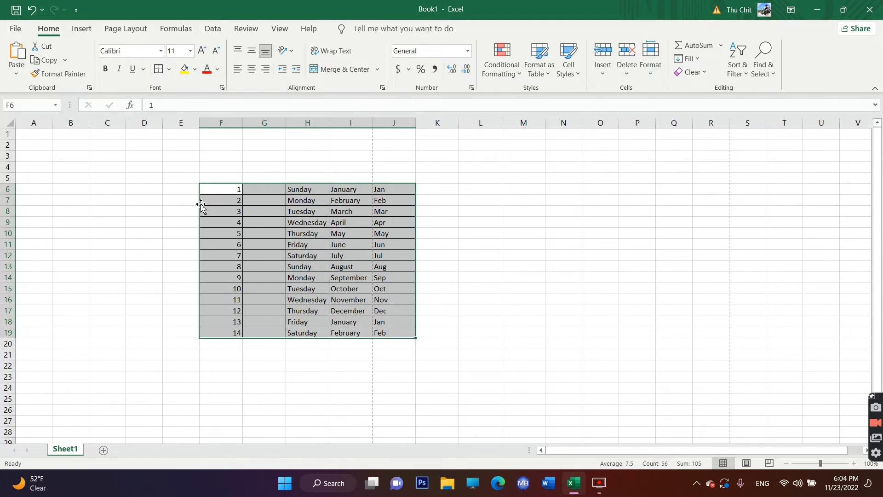
click(168, 69)
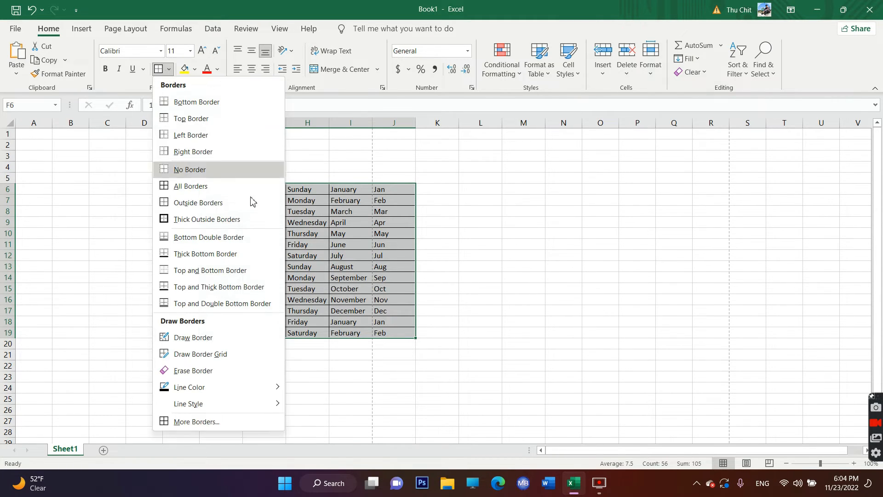
click(189, 170)
click(476, 237)
- Select F6:J19 again and add only Outside Borders around the data
drag(222, 189, 396, 335)
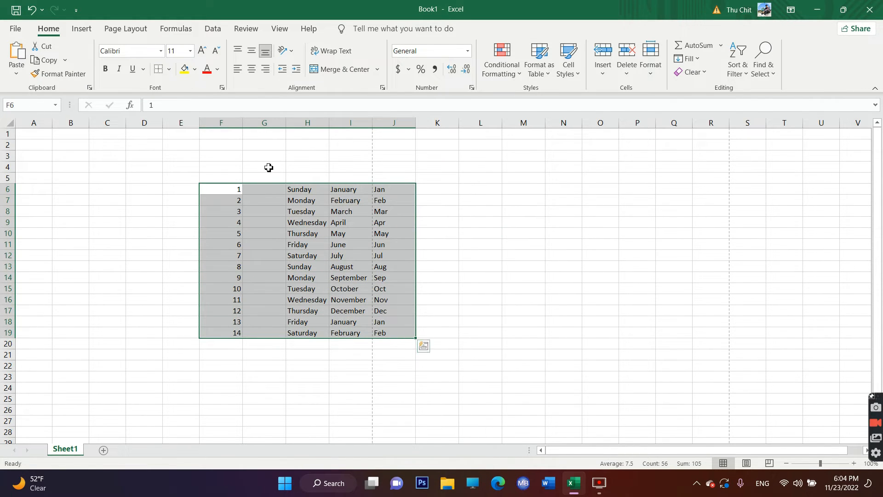
click(169, 69)
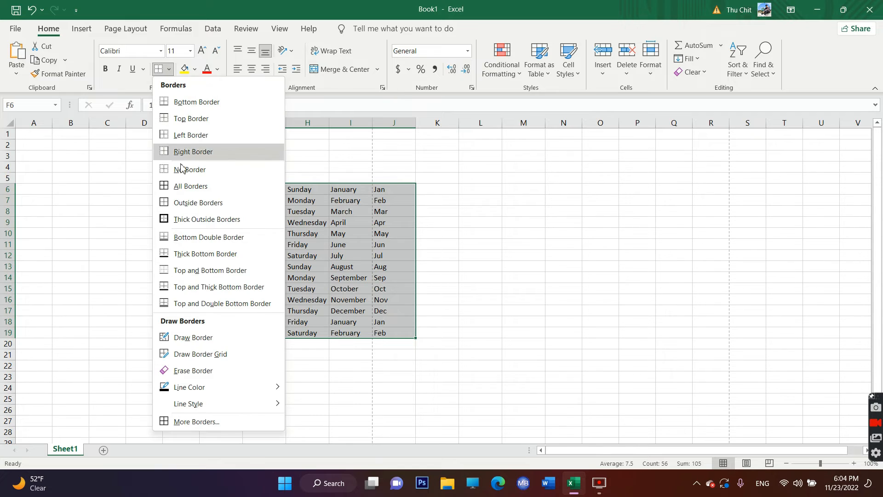
click(192, 203)
click(510, 242)
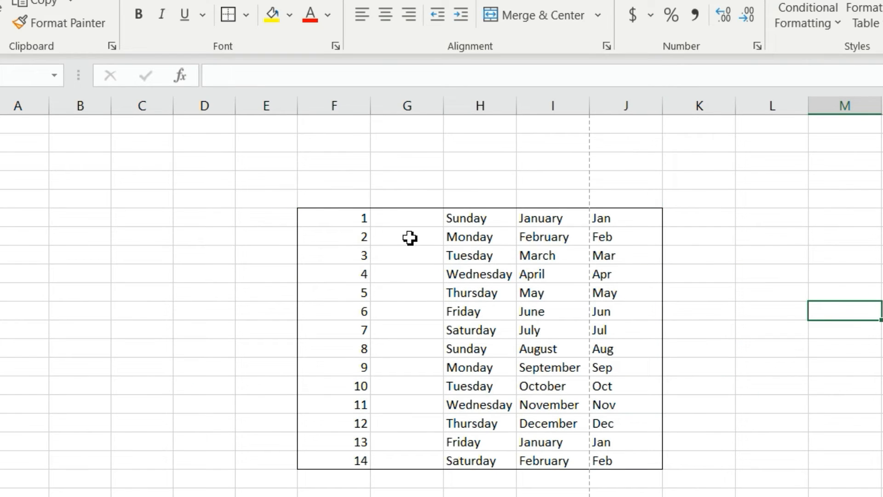
drag(308, 215, 567, 384)
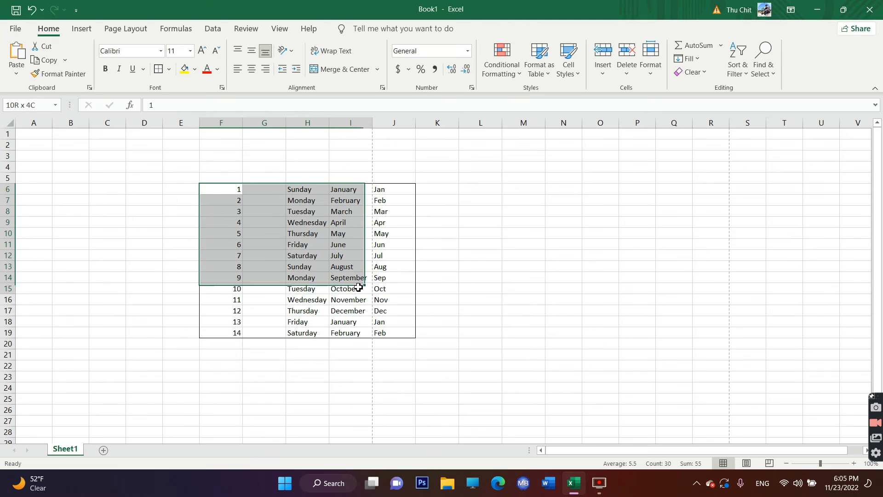
drag(359, 288, 359, 290)
click(495, 274)
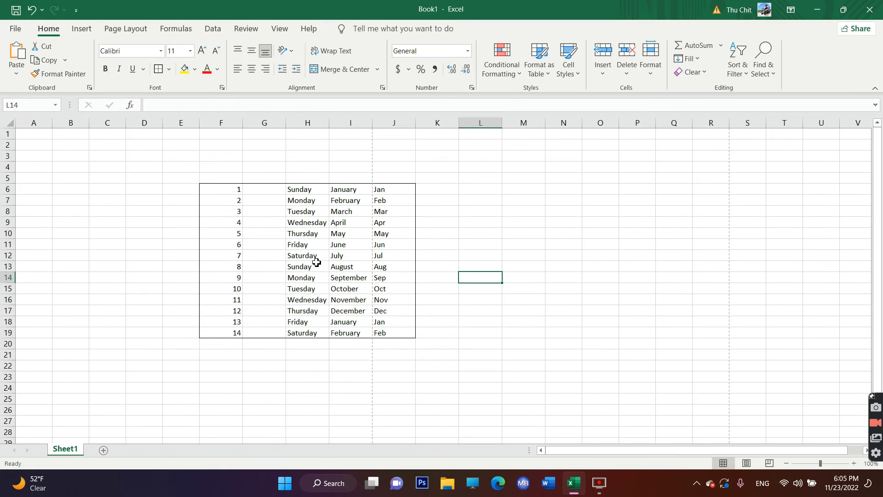
- Remove the outside border from F6:J19 with No Border
click(170, 69)
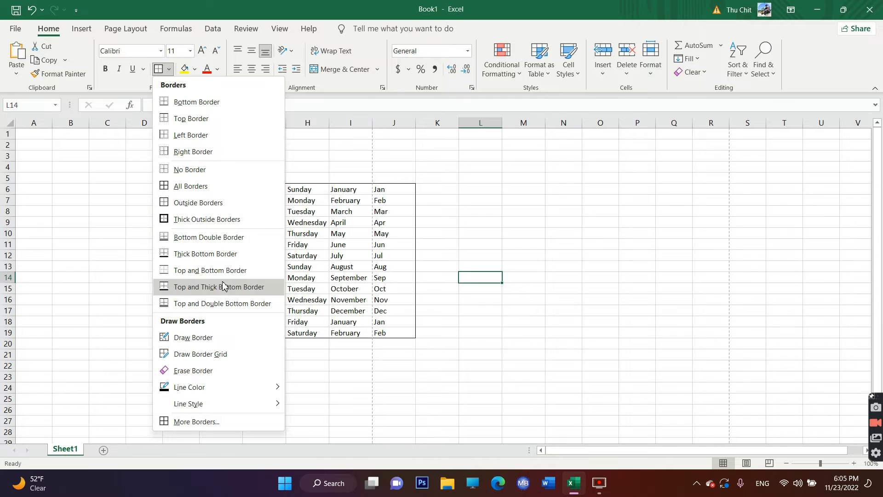
click(417, 236)
drag(217, 189, 401, 335)
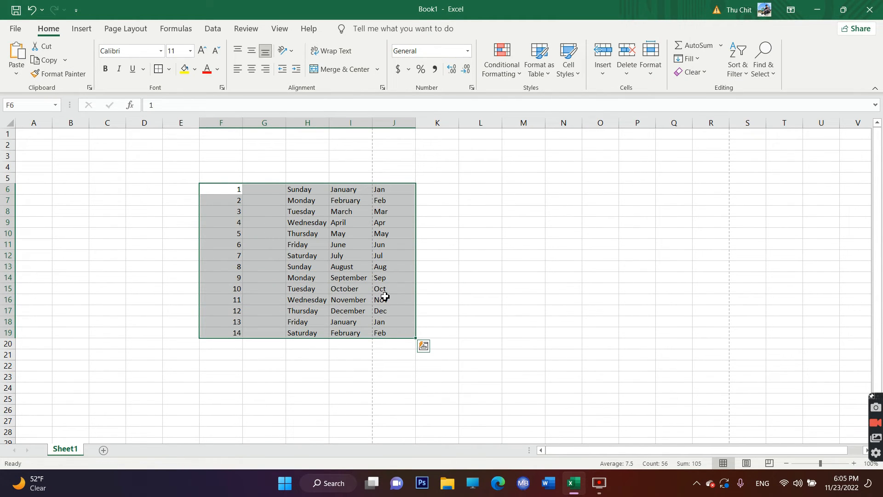
click(169, 69)
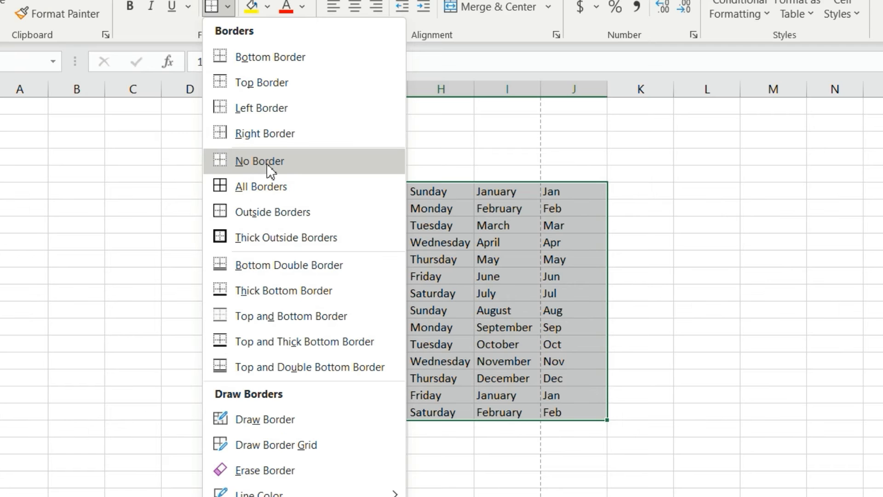
click(267, 164)
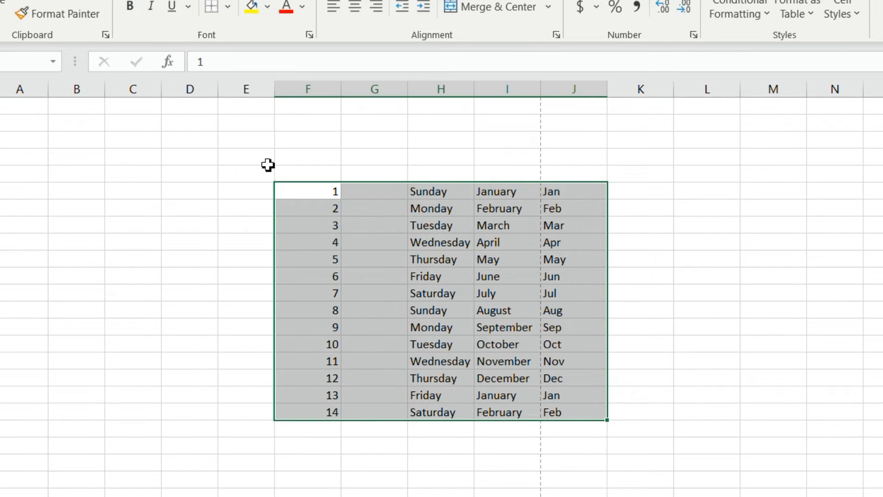
click(757, 280)
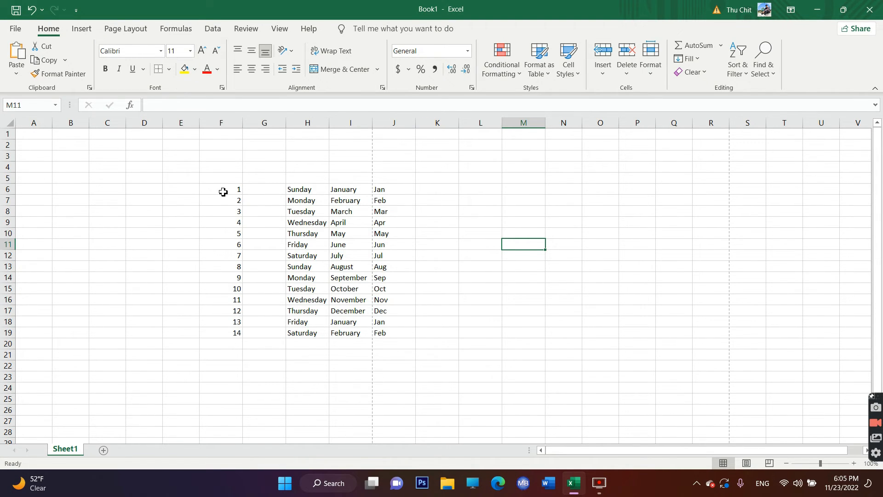
- Delete the contents of F6:J20 to empty the worksheet
drag(224, 189, 400, 342)
click(436, 255)
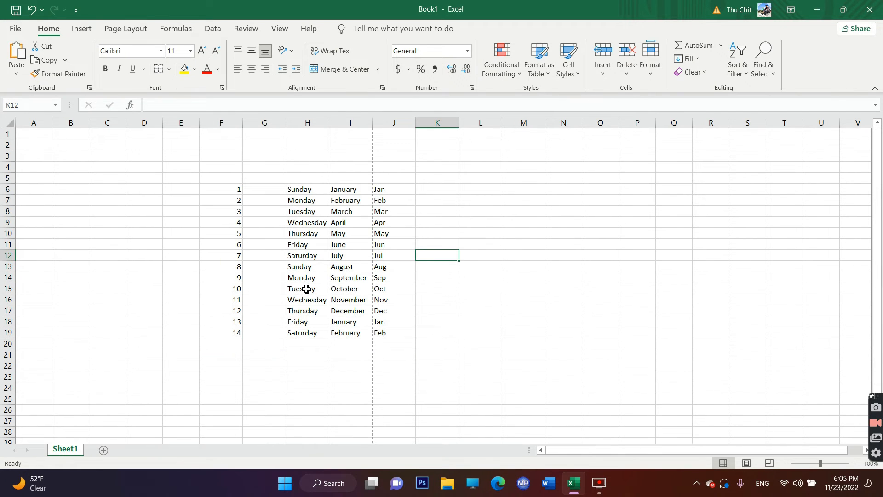
drag(228, 193, 401, 345)
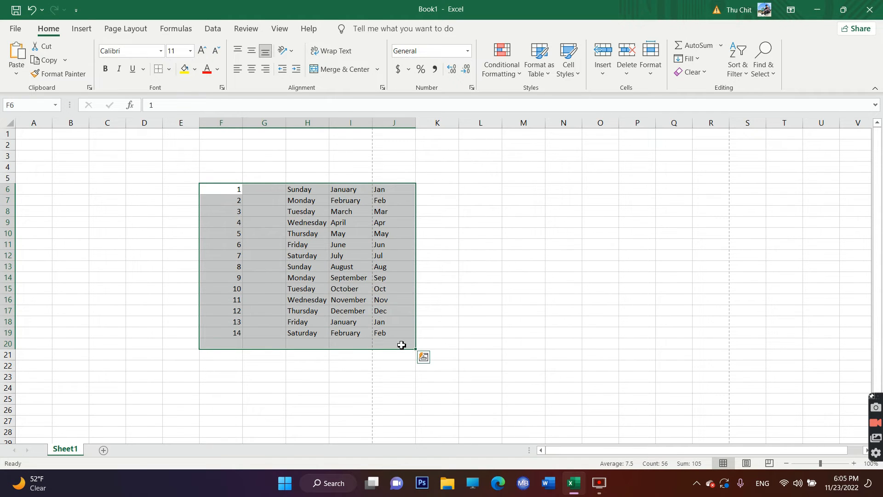
key(Delete)
click(336, 285)
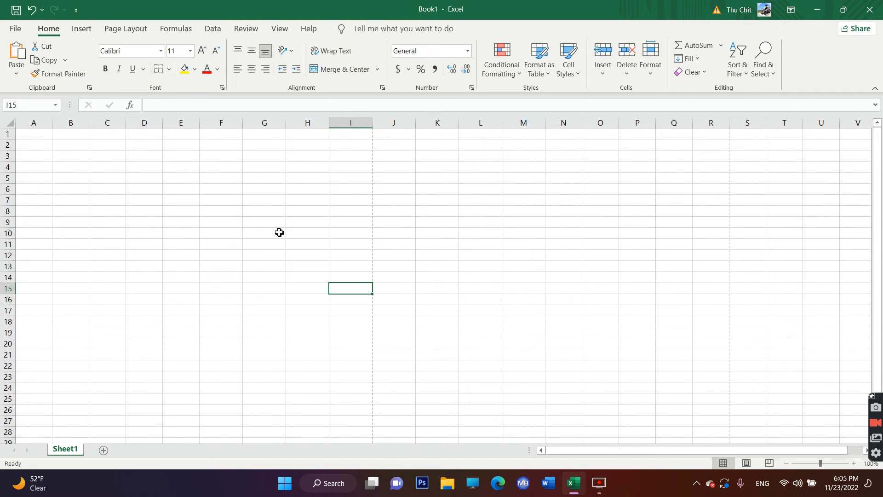
- Narrow column G to a width of about 5 by its column edge
click(263, 203)
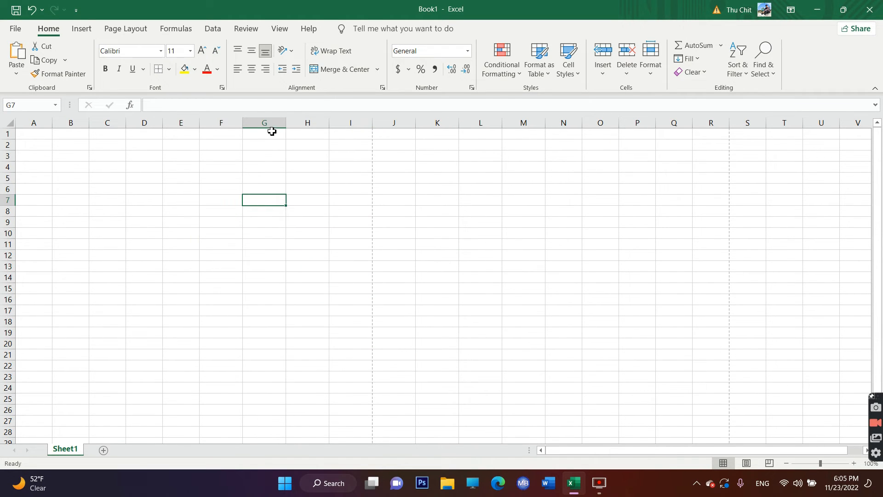
click(271, 125)
drag(286, 124, 266, 123)
click(279, 190)
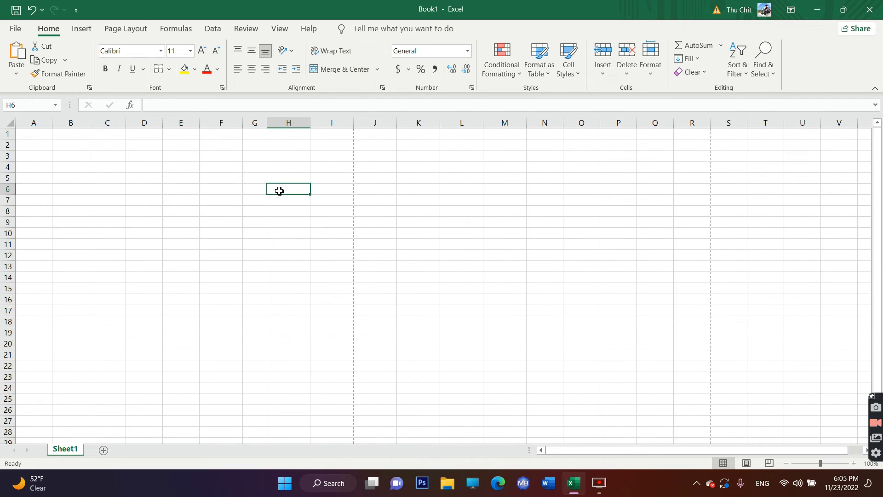
- Enter January in cell G6 of the narrowed column and select column G
click(259, 189)
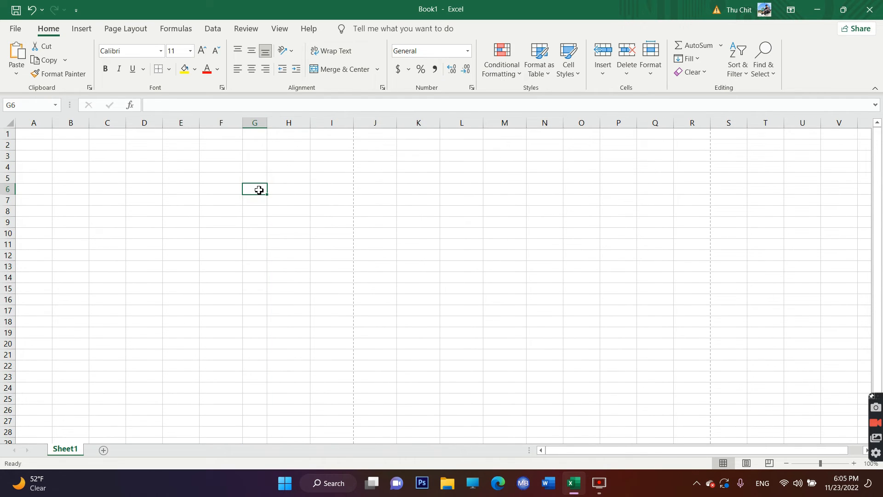
text(January)
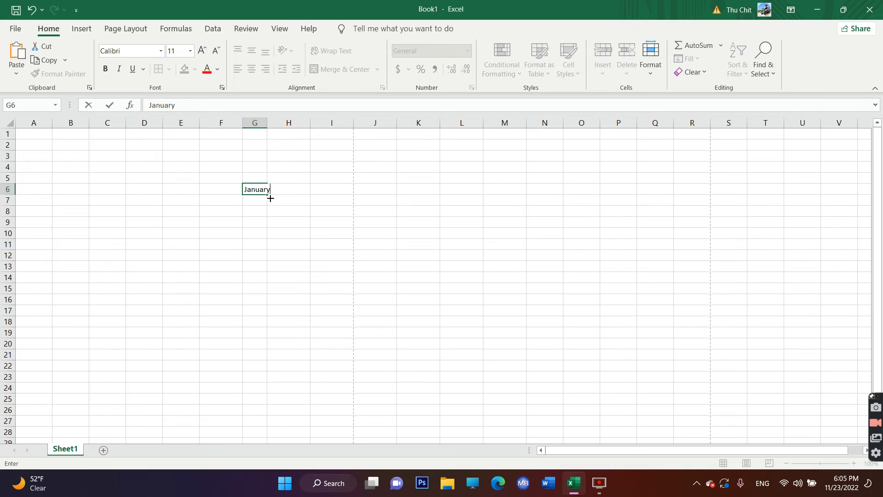
click(265, 123)
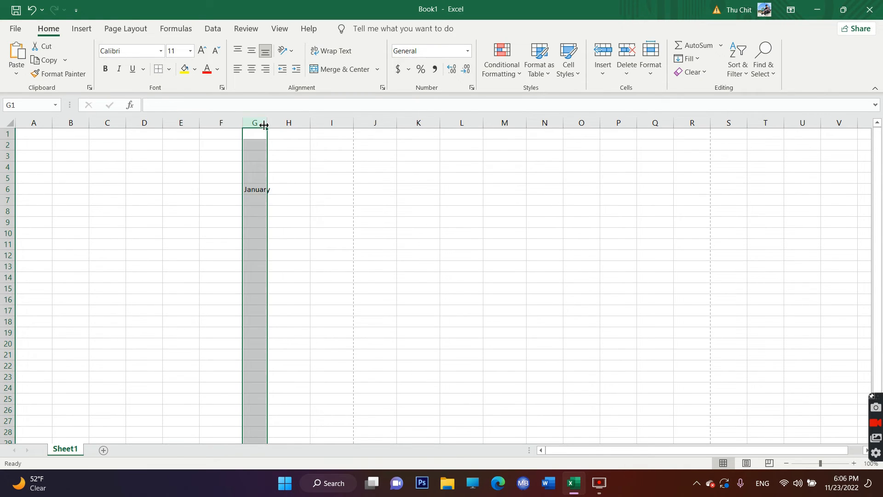
- Set the column width of column G to 6
right_click(255, 132)
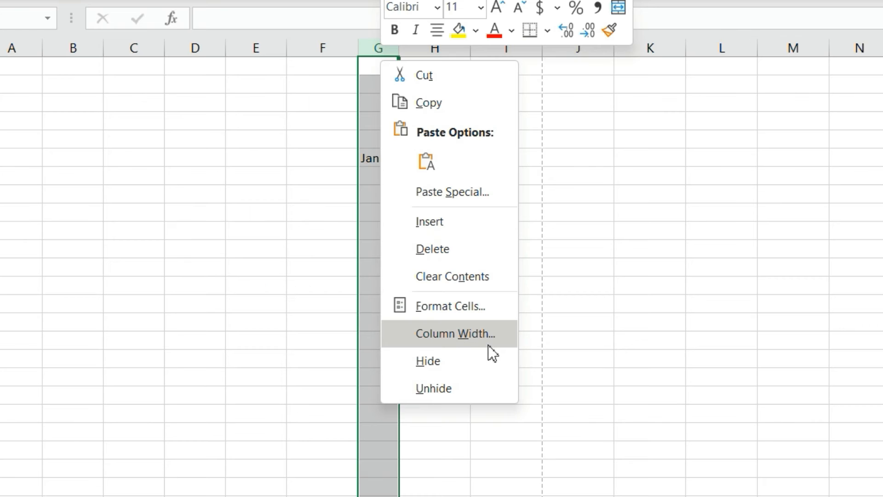
click(482, 341)
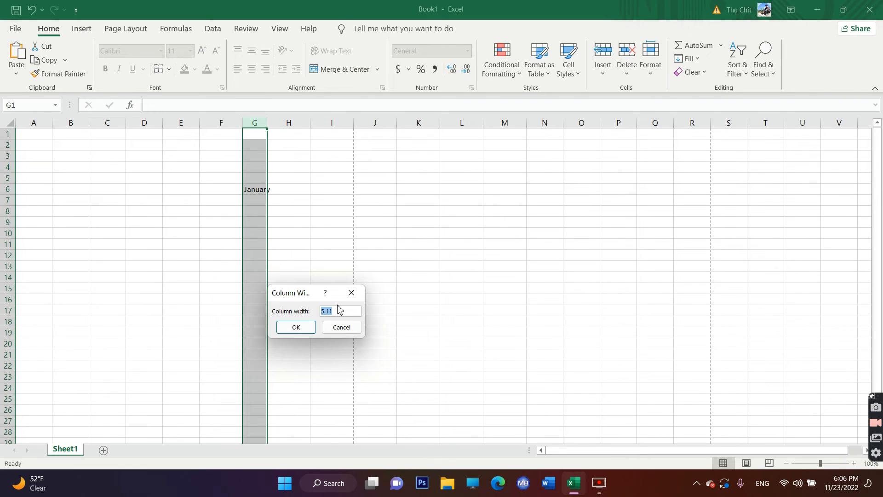
text(6)
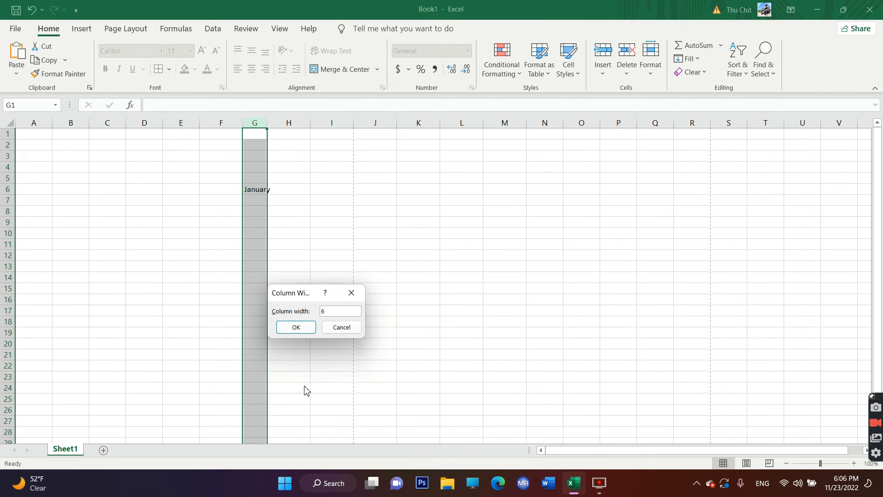
click(297, 327)
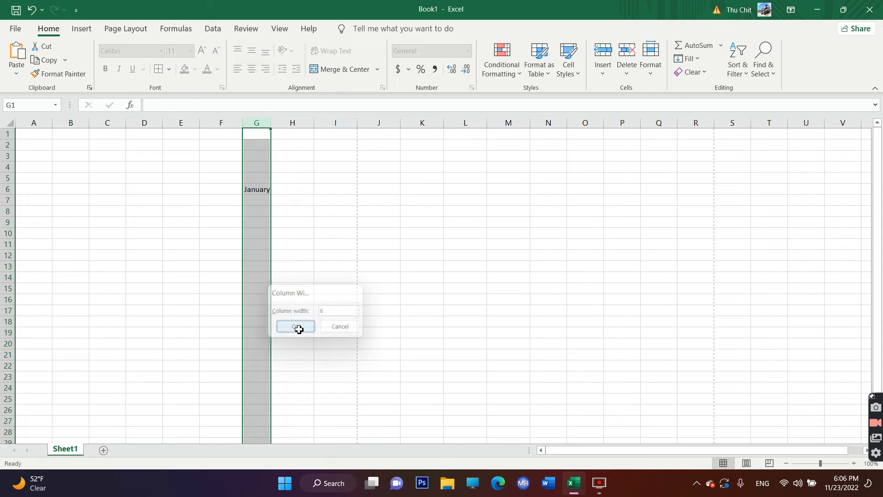
click(262, 242)
- Narrow column G by its edge until it is narrower than the word January in G6
click(261, 127)
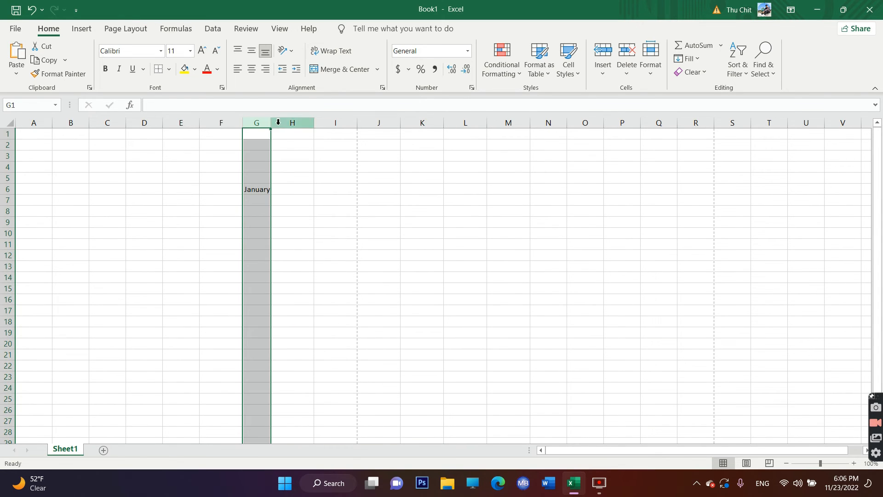
drag(270, 122, 263, 122)
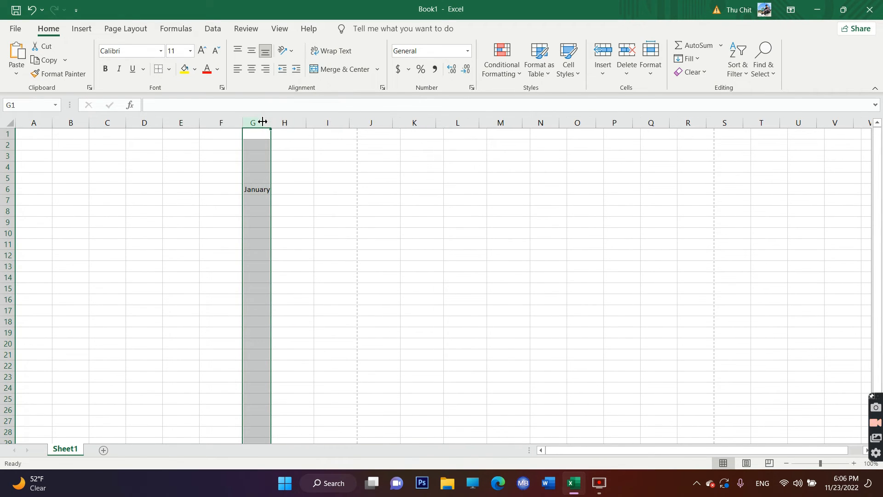
click(276, 191)
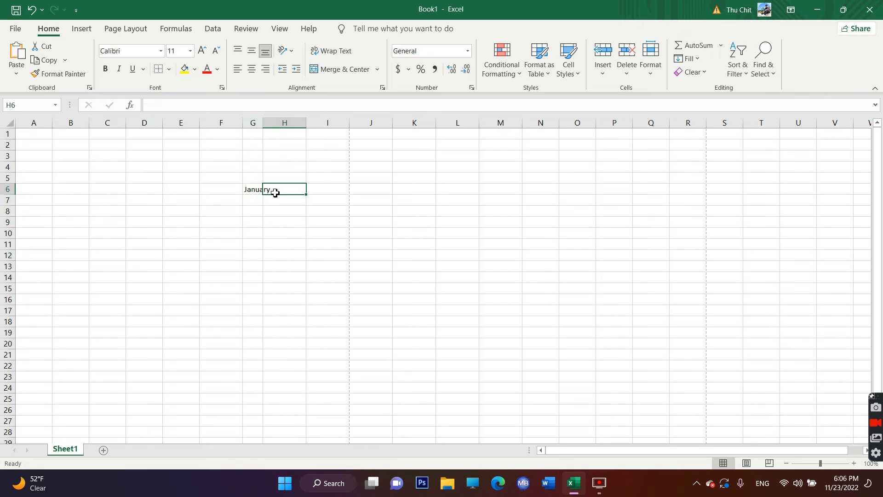
- Widen column G by its column edge until the word January in G6 fits inside the cell
click(257, 123)
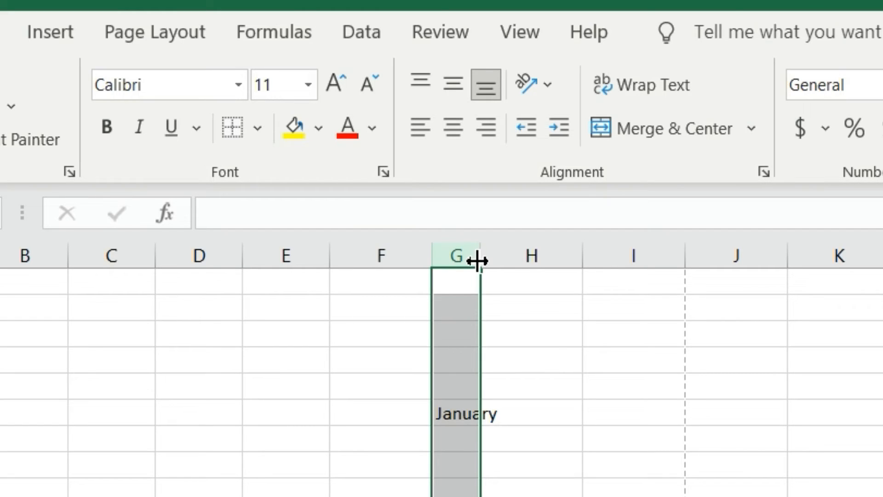
drag(477, 261, 500, 264)
click(617, 495)
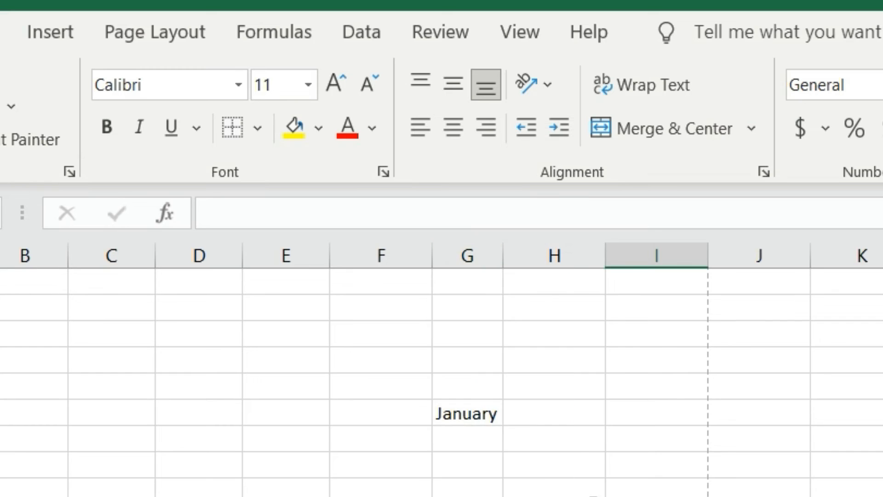
click(487, 418)
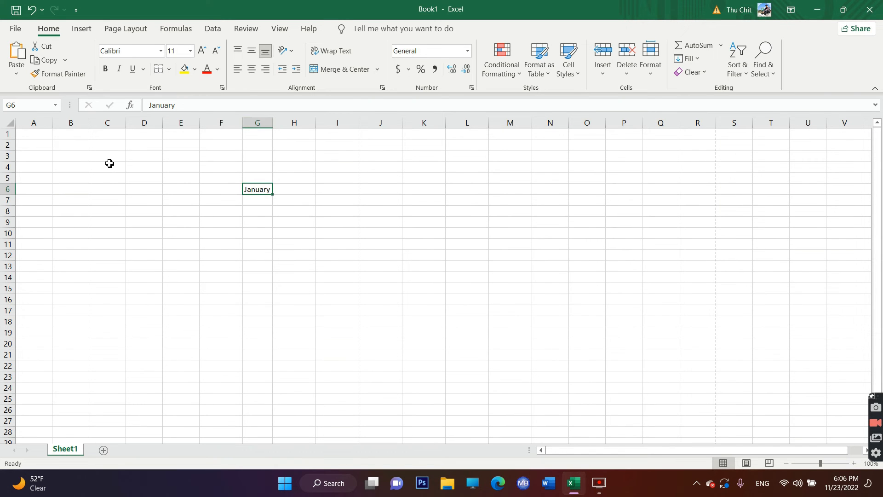
- Shrink row 3 by its row edge until the row is hidden
click(7, 167)
drag(7, 163, 7, 152)
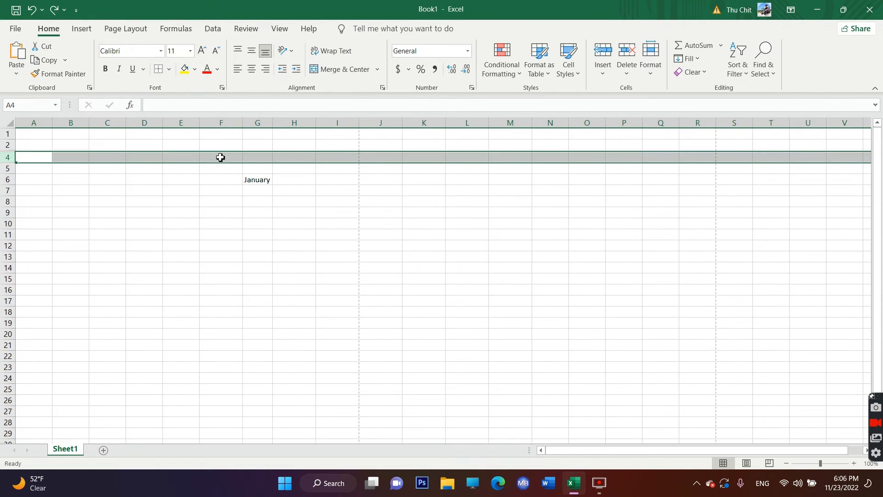
click(322, 179)
click(253, 183)
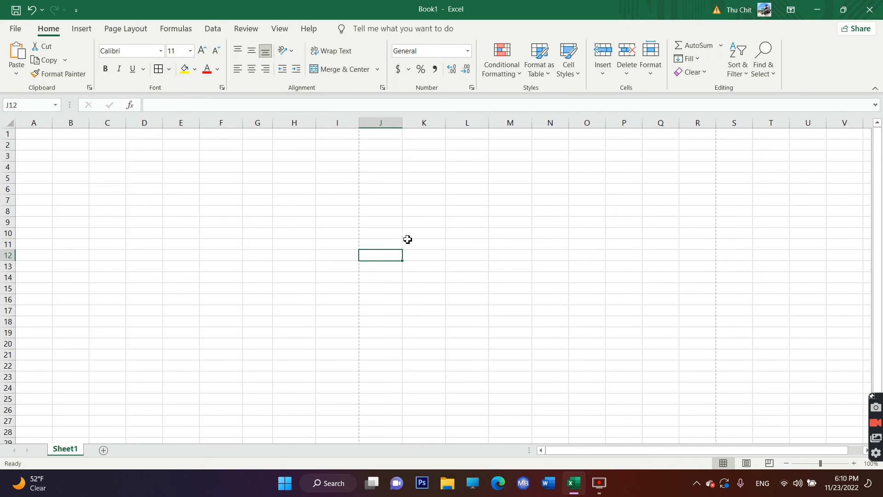
drag(260, 185, 339, 231)
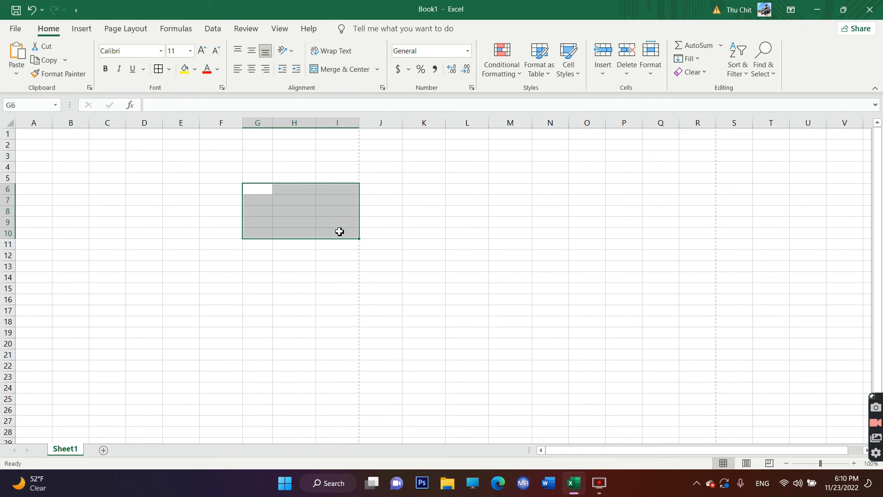
click(392, 248)
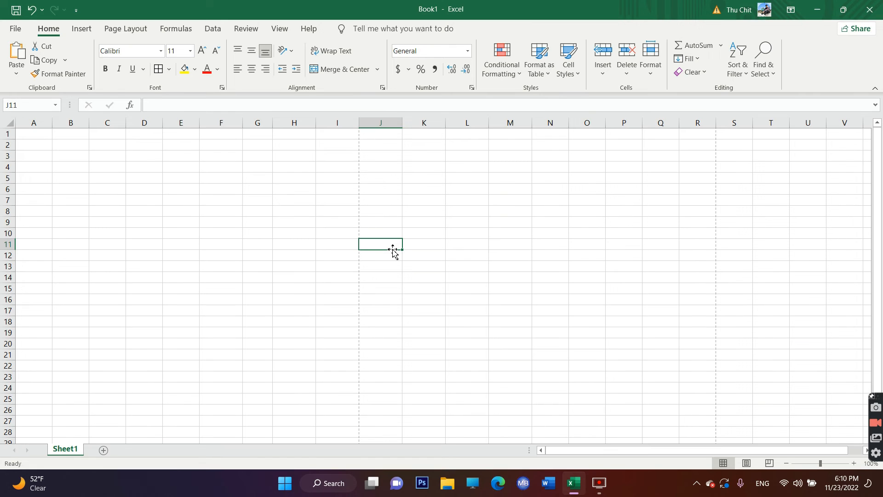
click(448, 210)
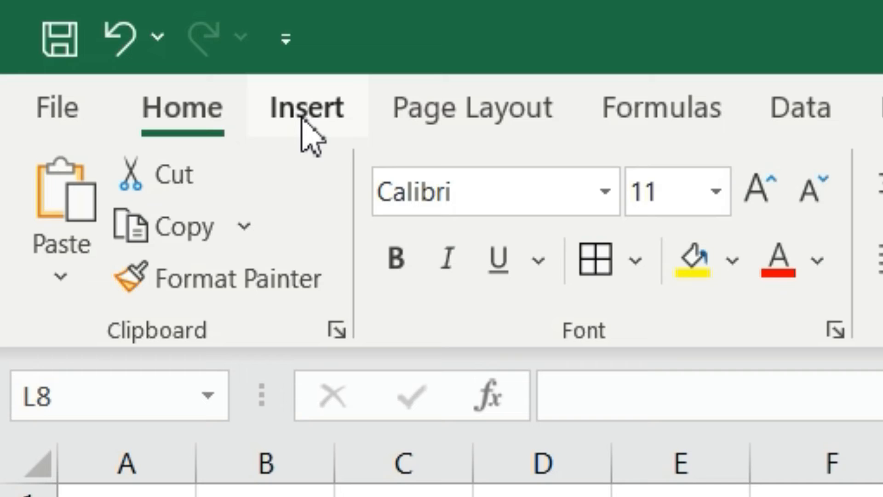
- Insert a table over the range B3:G13, leaving the option that the table has headers off
click(306, 134)
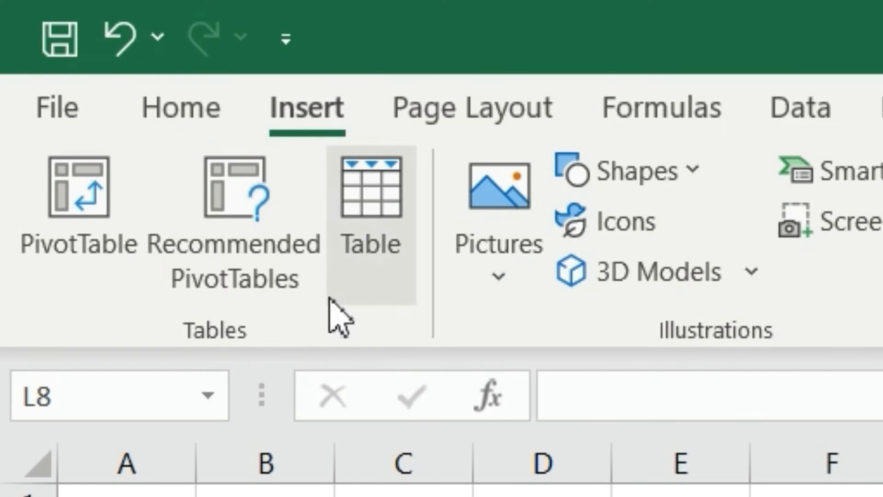
click(374, 229)
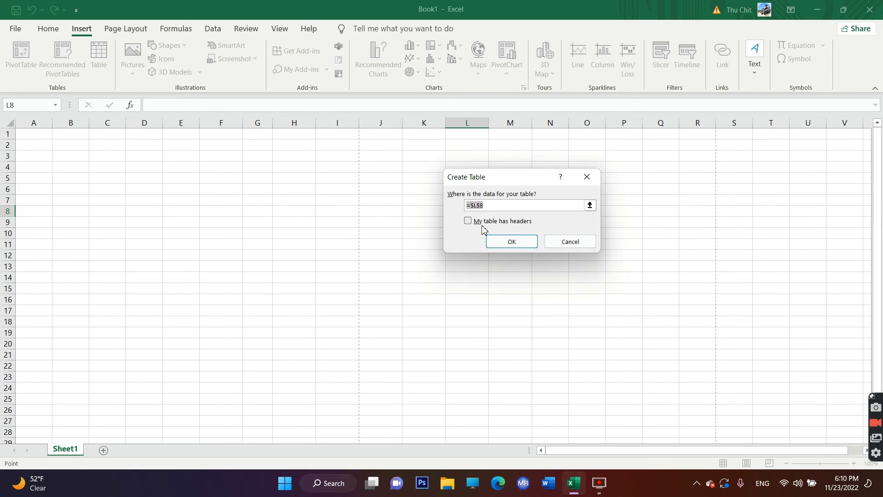
click(590, 204)
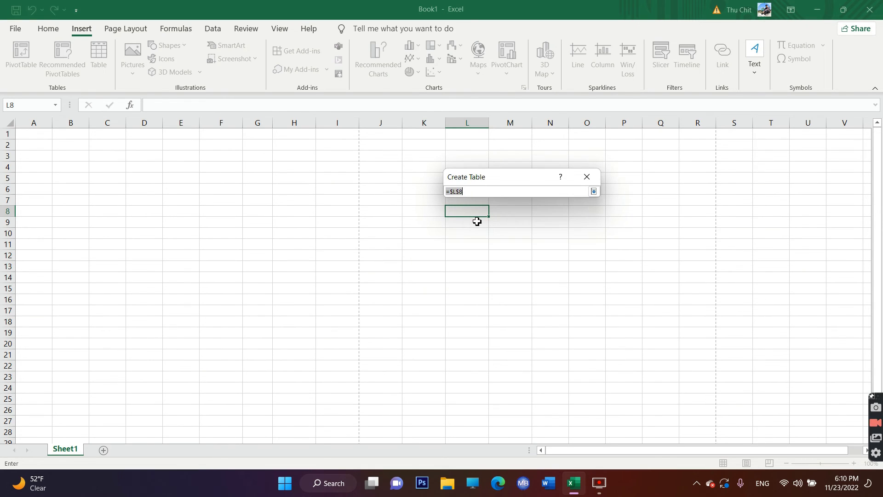
drag(101, 158, 342, 294)
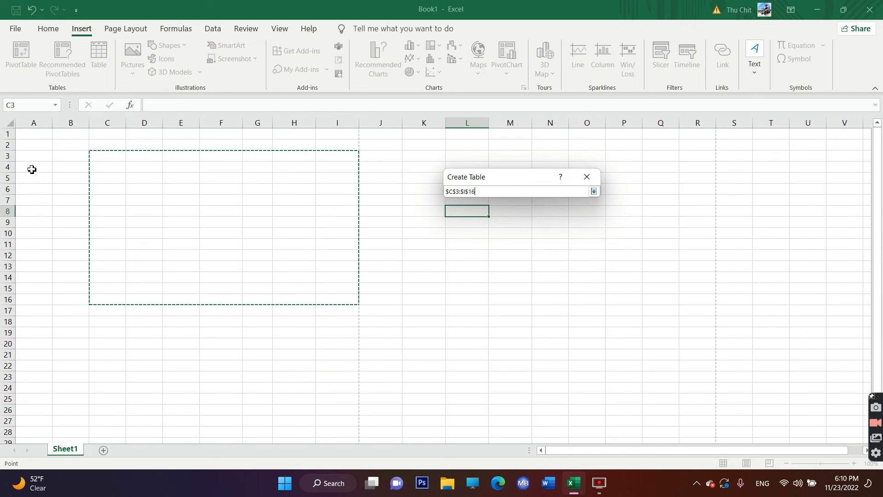
drag(304, 222, 611, 383)
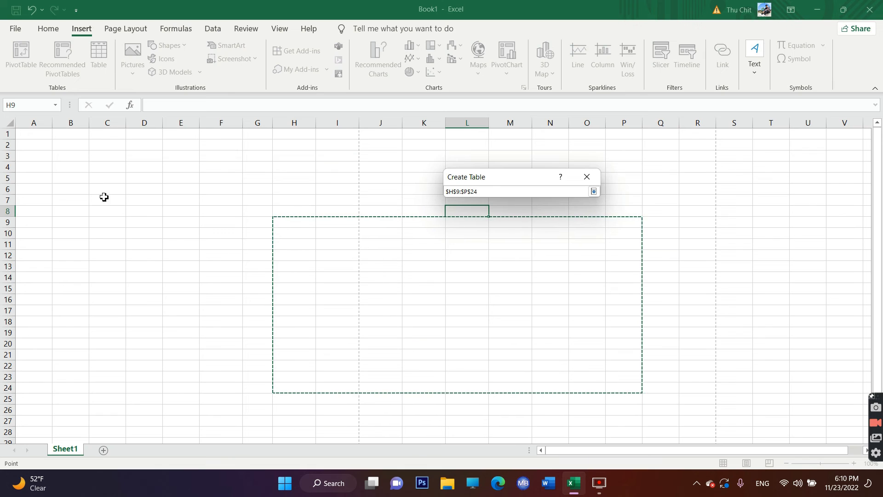
drag(77, 156, 262, 270)
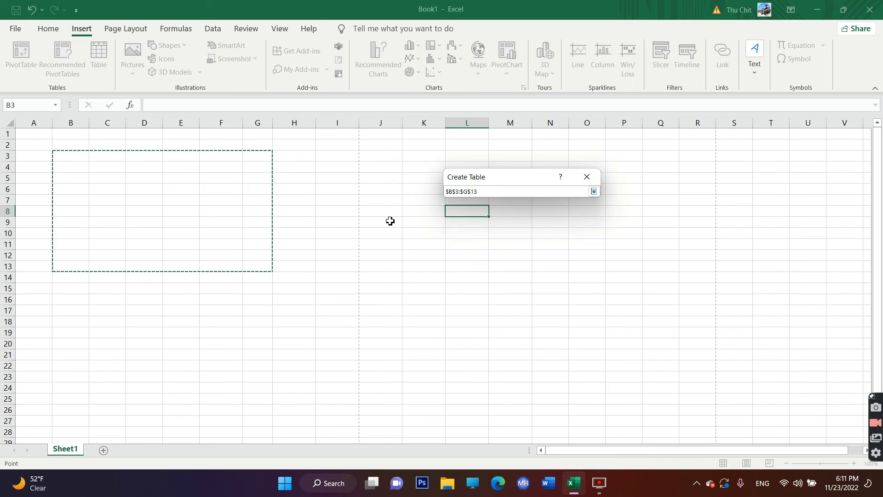
key(Return)
click(512, 242)
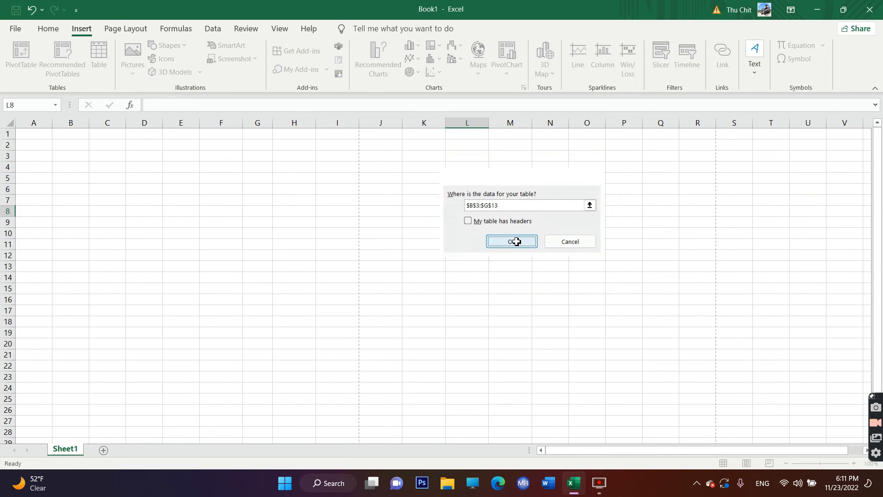
click(265, 190)
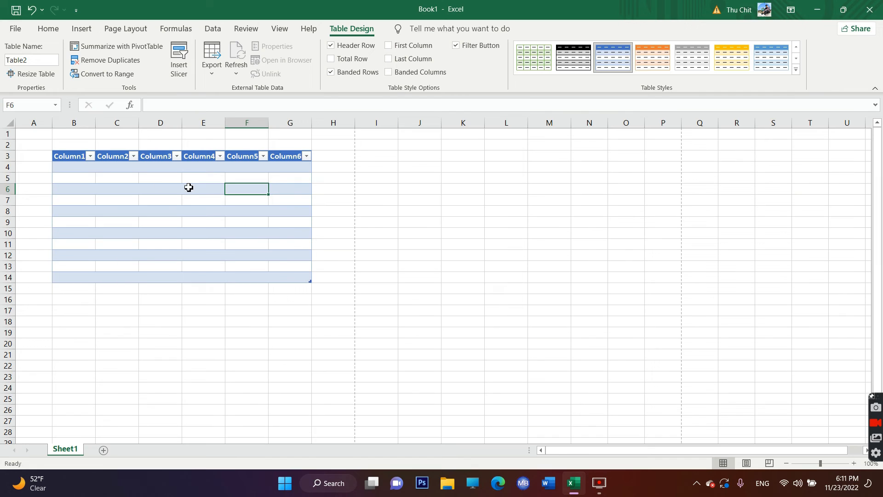
- Rename the table's first two column headers as No and Name
click(73, 157)
double_click(73, 157)
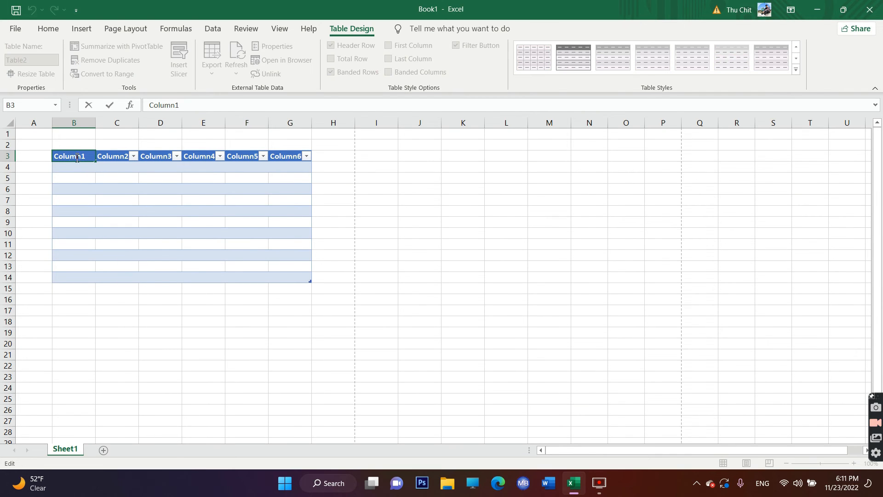
drag(90, 161, 54, 153)
text(No)
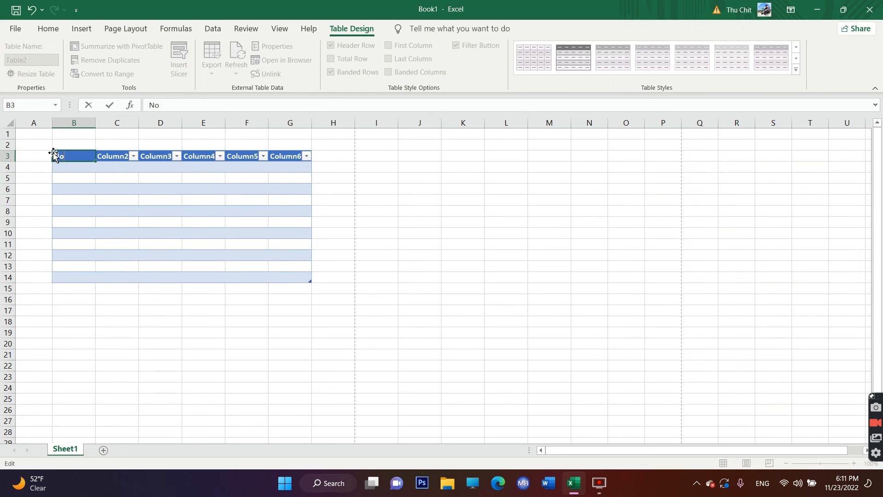
click(117, 184)
click(115, 161)
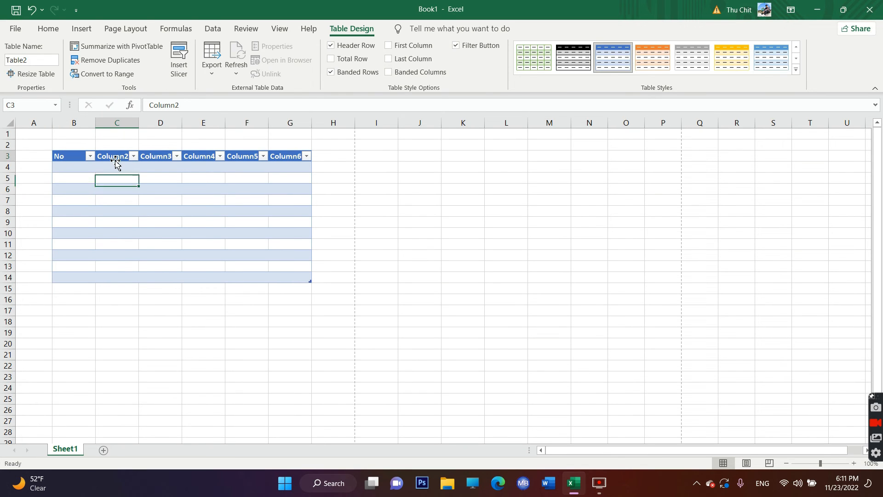
text(Name)
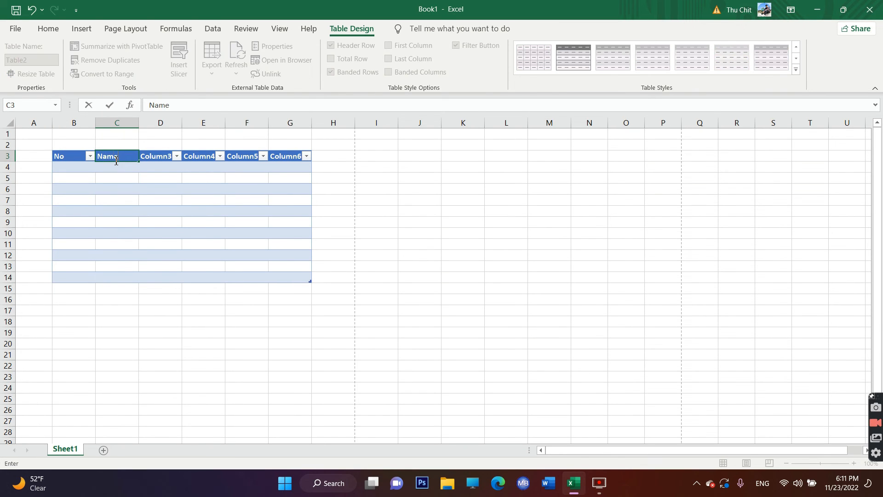
- Rename the third header as father name and widen column D to fit it
click(146, 156)
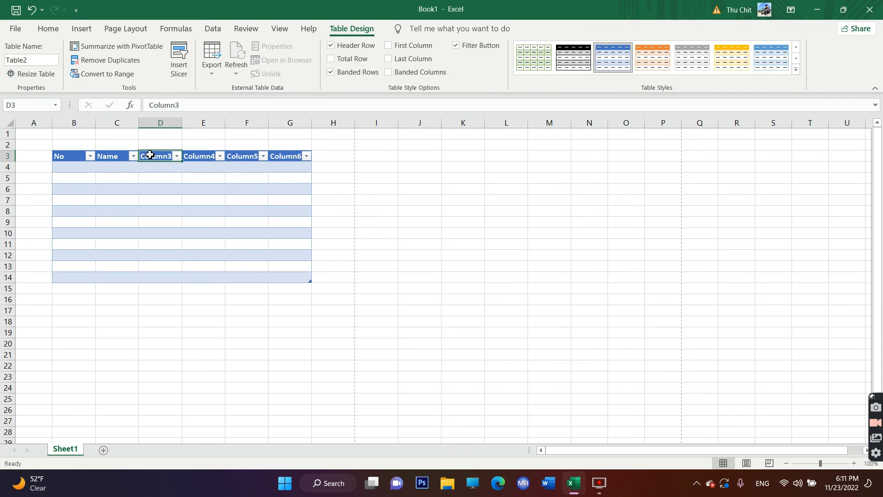
text(father name)
click(160, 123)
drag(182, 122, 268, 122)
click(301, 278)
- Rename the fourth header as Moahter name and widen column E to fit it
double_click(219, 157)
text(Mo)
key(BackSpace)
key(BackSpace)
key(BackSpace)
key(BackSpace)
key(BackSpace)
key(BackSpace)
key(Delete)
key(Delete)
key(Delete)
text(Moahter name)
click(220, 123)
- Rename the table's last two headers as mark and scroll
double_click(292, 157)
key(BackSpace)
key(BackSpace)
key(BackSpace)
key(BackSpace)
key(BackSpace)
key(Delete)
key(Delete)
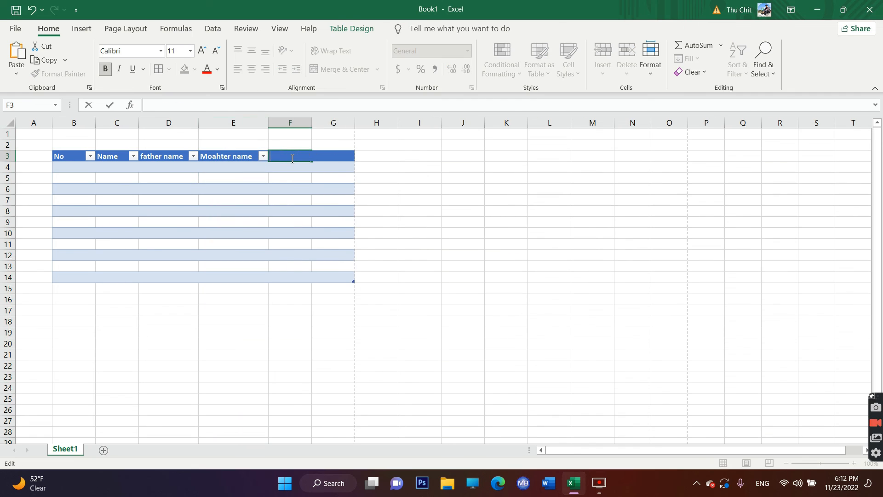
text(mark)
click(344, 157)
key(BackSpace)
text(scre)
key(BackSpace)
text(oll)
click(419, 221)
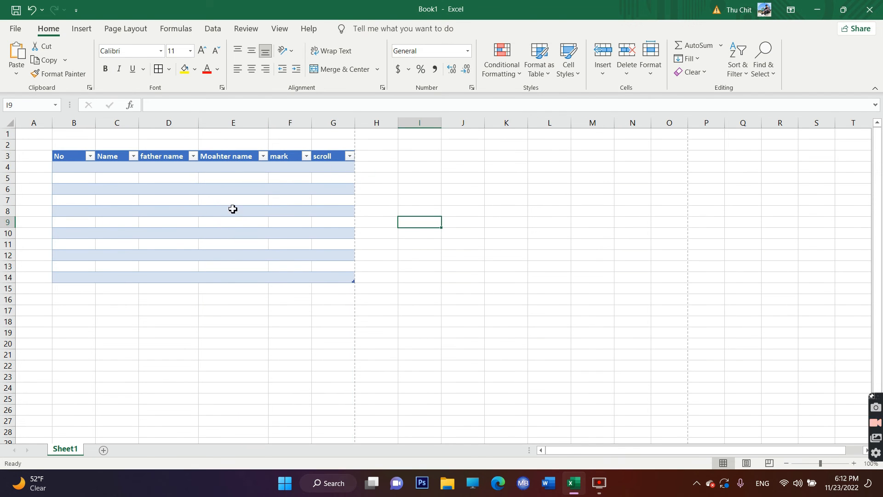
- Enter 1 under No and the person's name under Name in the table's first data row
click(77, 167)
text(1)
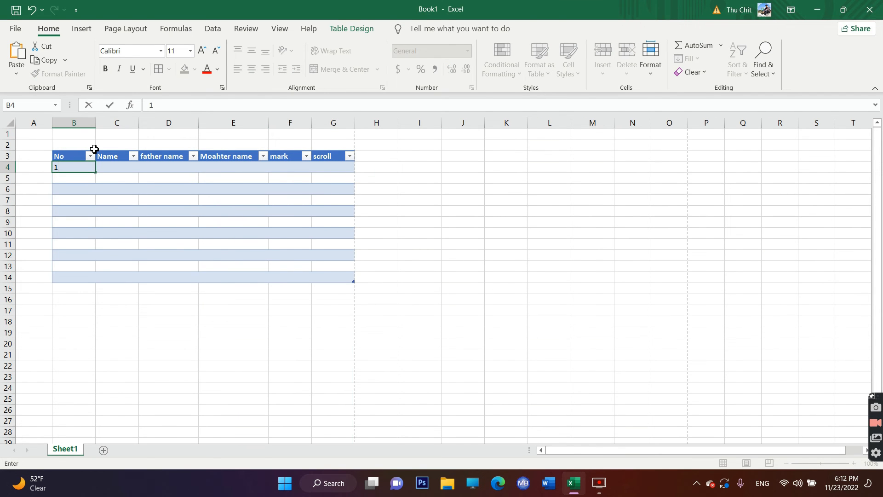
key(Tab)
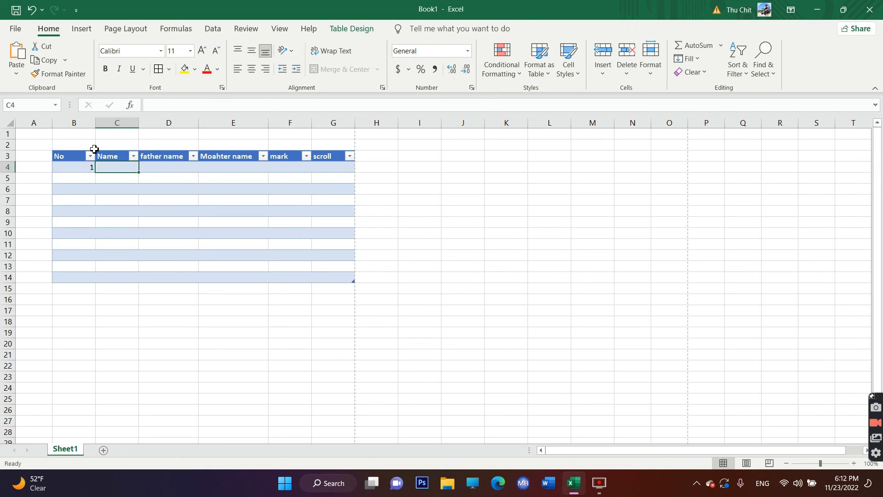
text(Mg Mg)
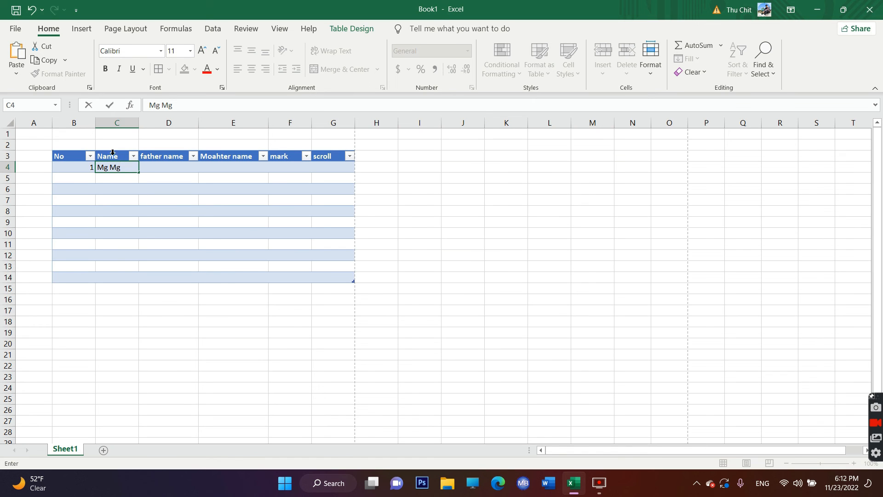
- Complete the first data row with u for father name, d for Moahter name, 12 for mark and 45 for scroll
click(157, 167)
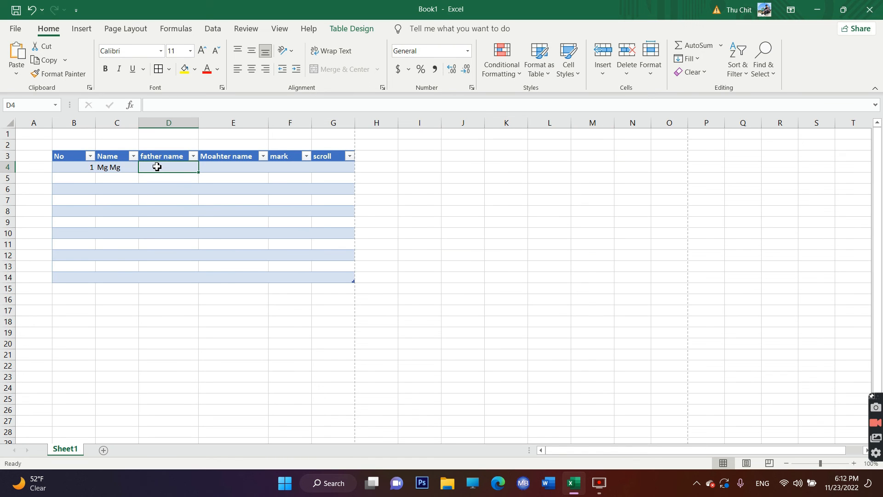
text(u)
click(218, 168)
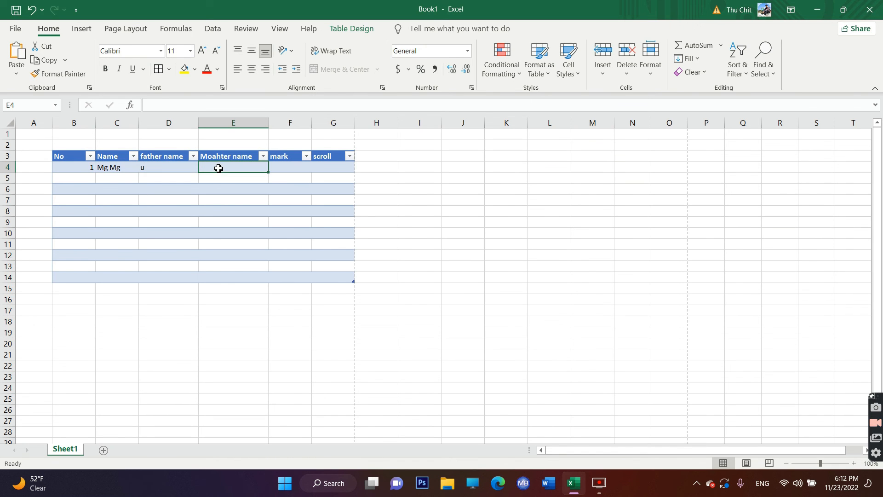
text(d)
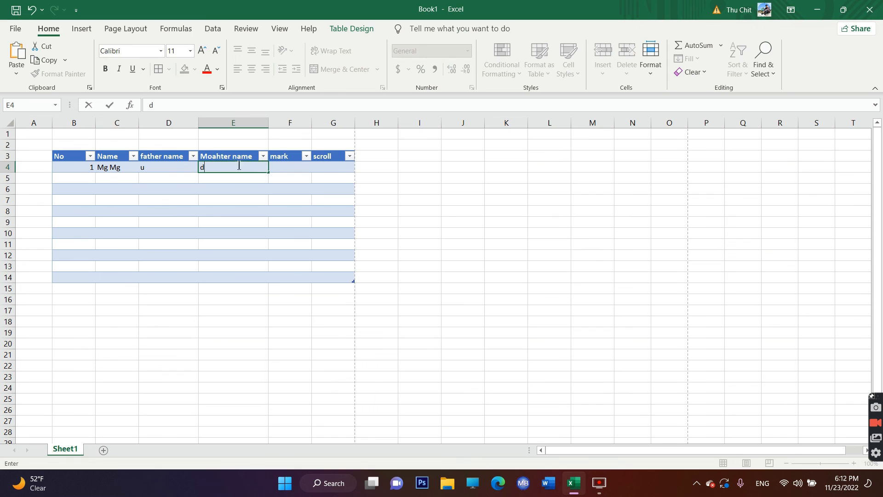
click(295, 171)
text(12)
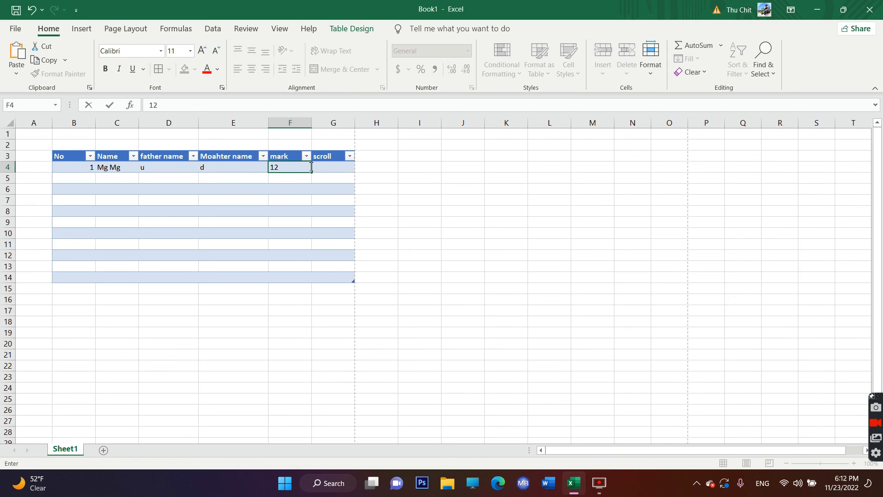
click(332, 169)
text(45)
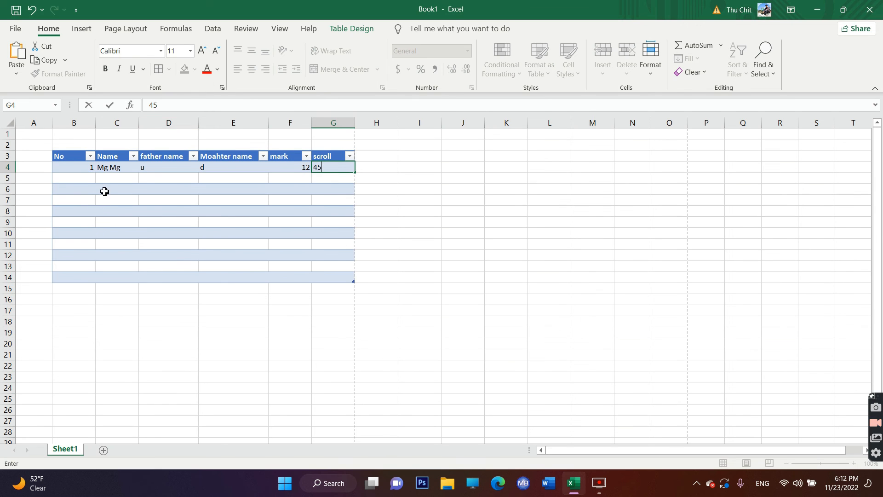
click(369, 236)
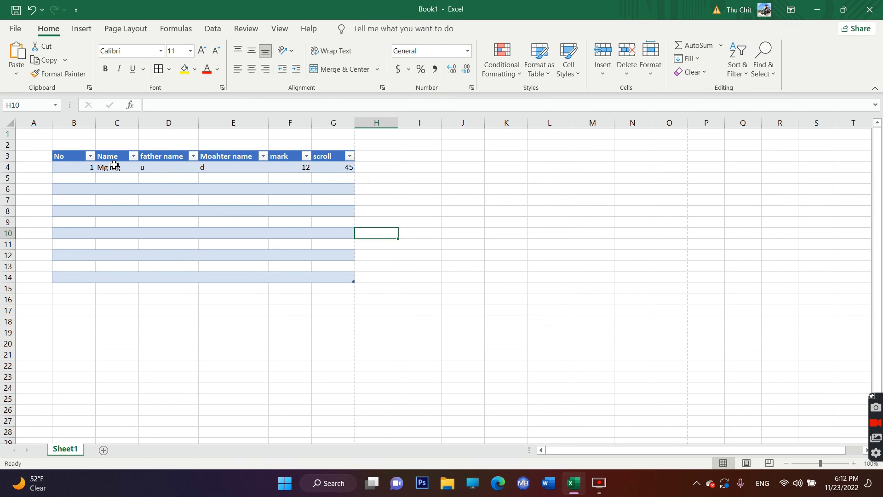
- Select the whole table B3:G14 and apply the last green table style in the second row of the Medium group
click(73, 156)
click(526, 222)
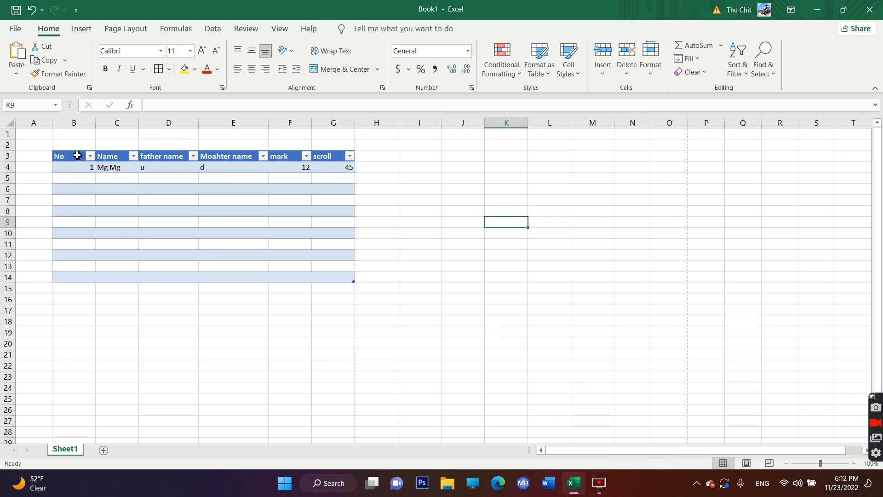
click(60, 156)
drag(68, 156, 335, 276)
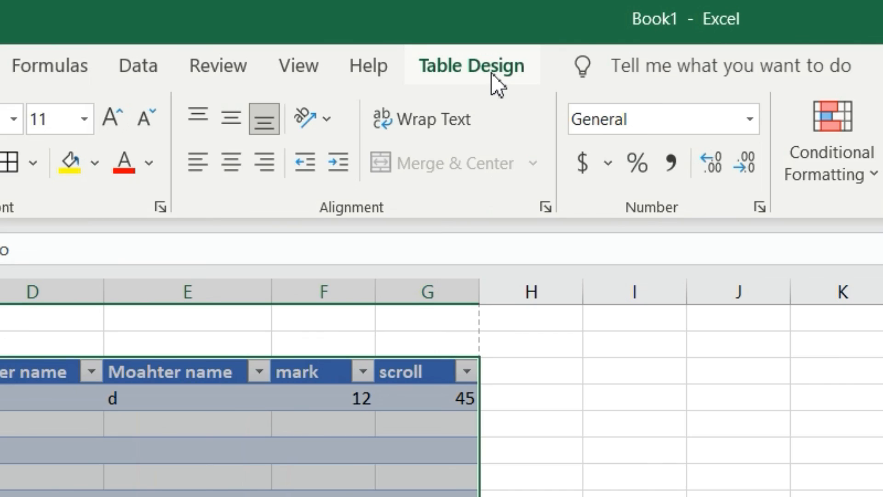
click(360, 32)
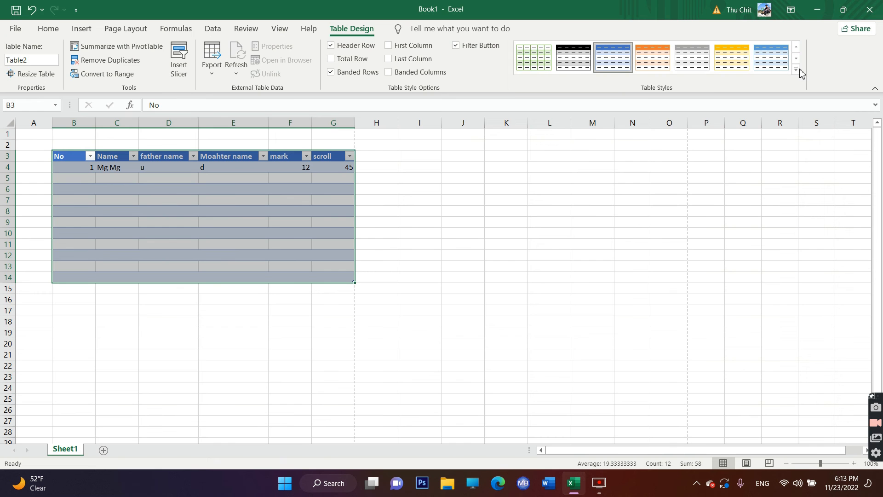
click(800, 73)
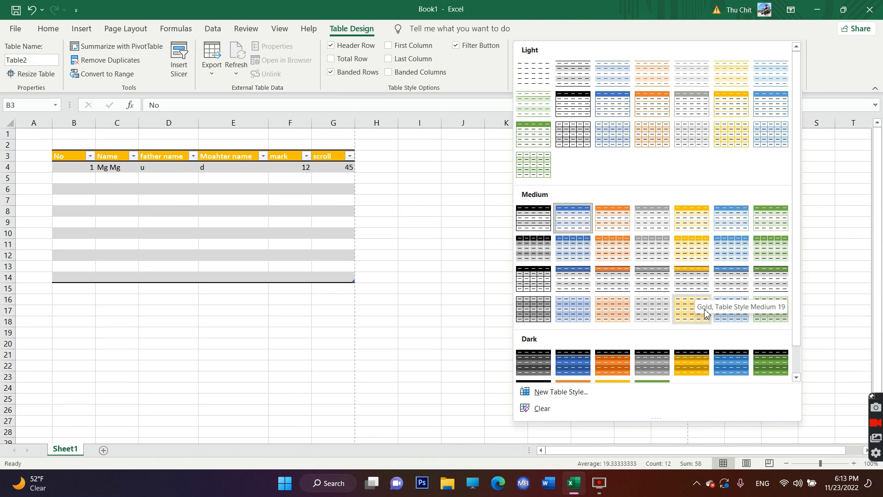
click(775, 253)
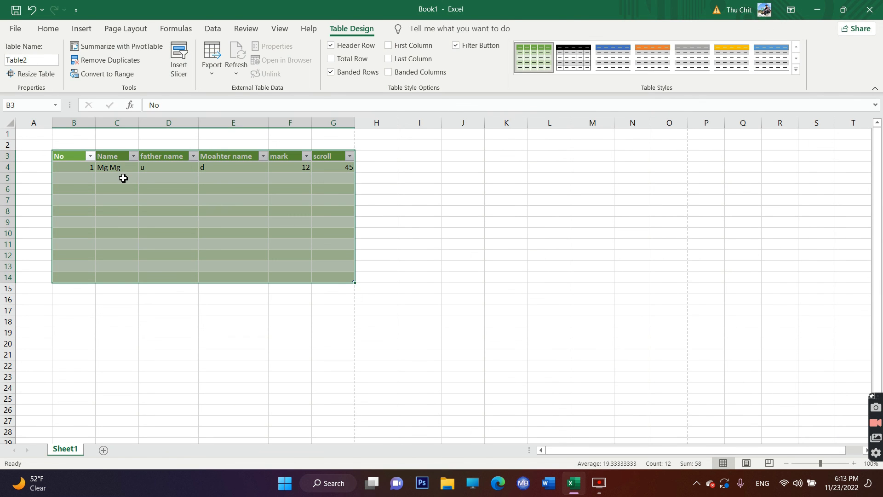